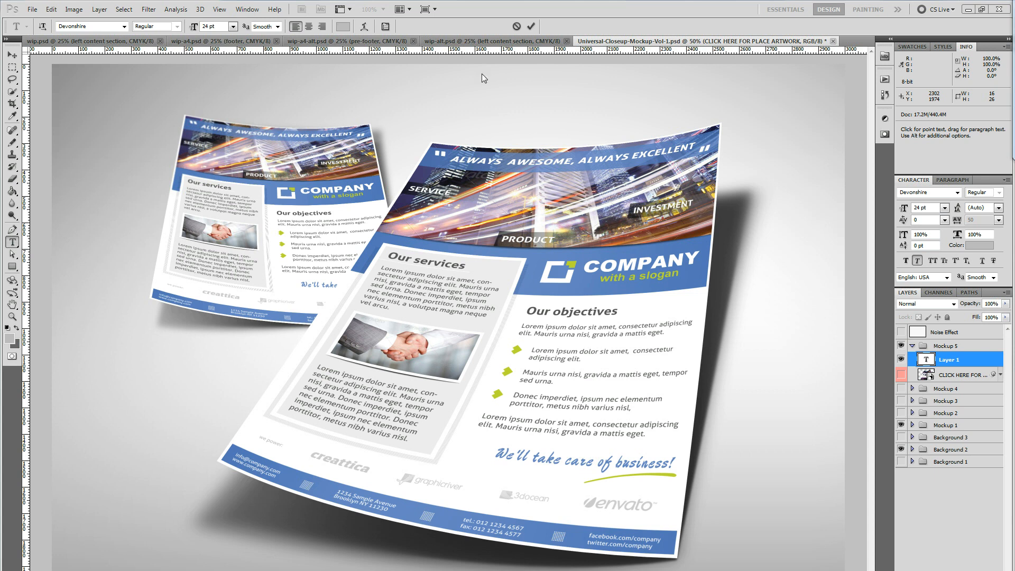
Compare the open flyer variants wip-alt.psd, wip-a4-alt.psd, wip-a4.psd and wip.psd, finishing on wip-a4.psd
click(484, 40)
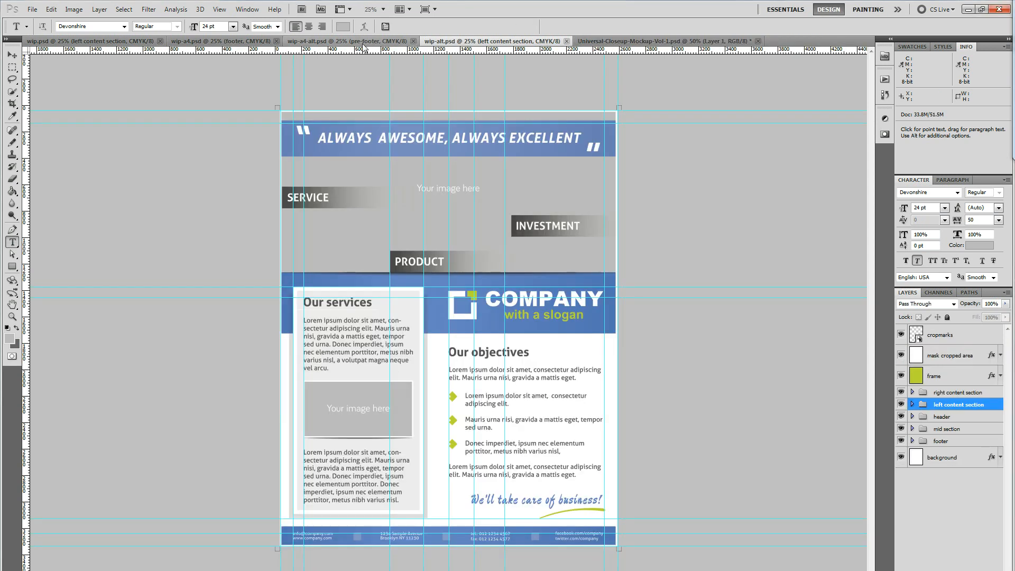
click(361, 40)
click(228, 42)
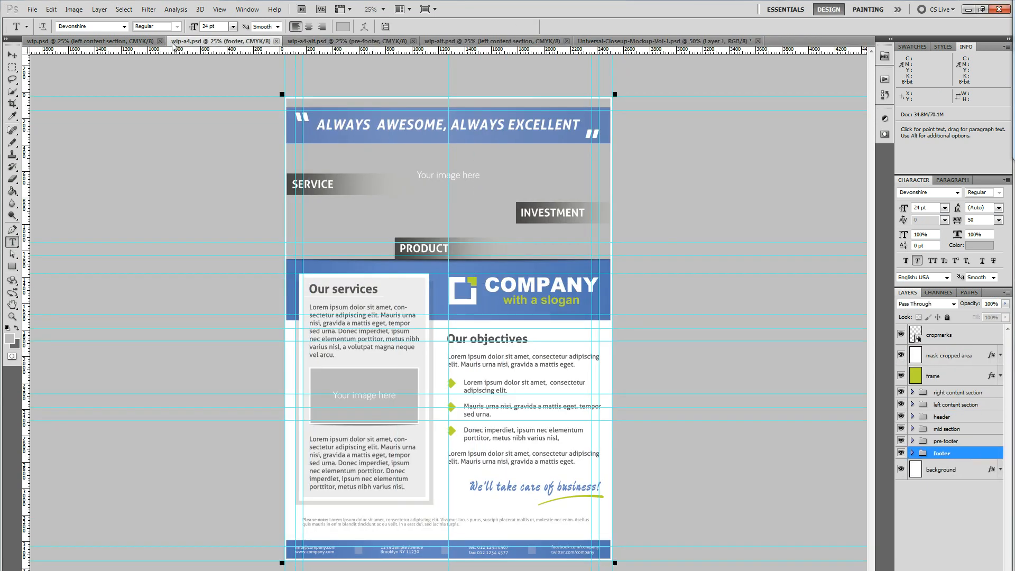
click(136, 43)
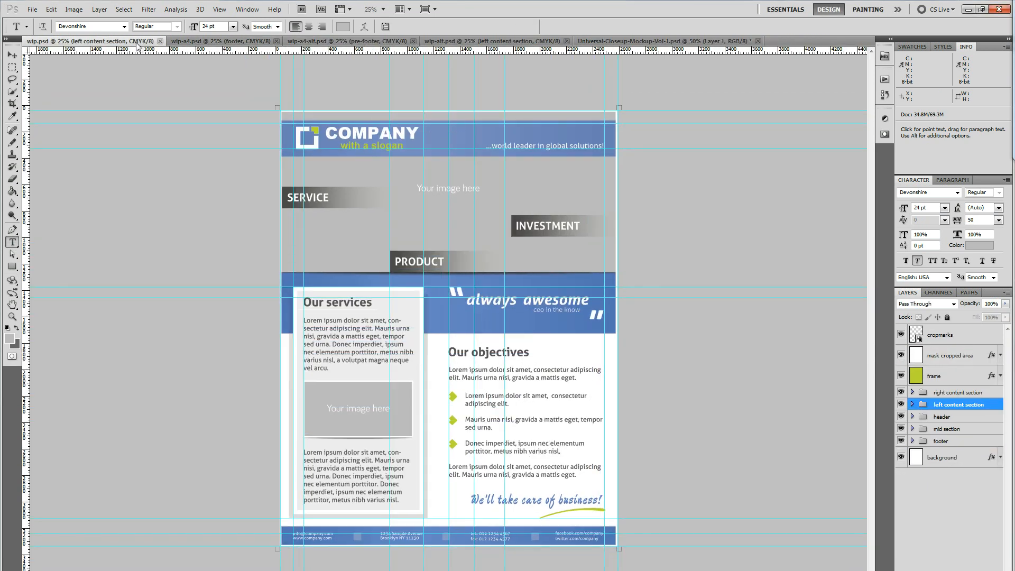
click(474, 43)
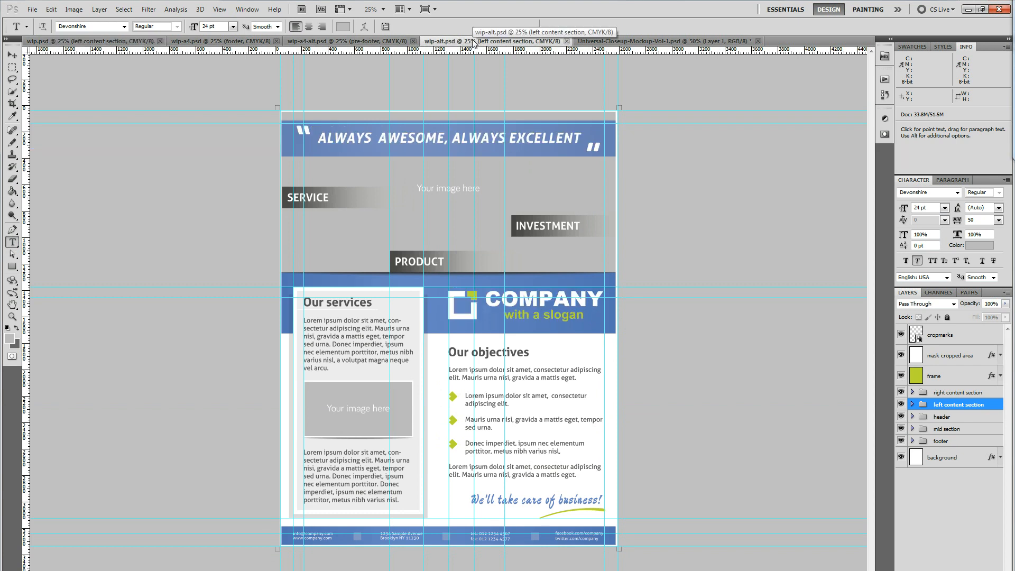
click(348, 41)
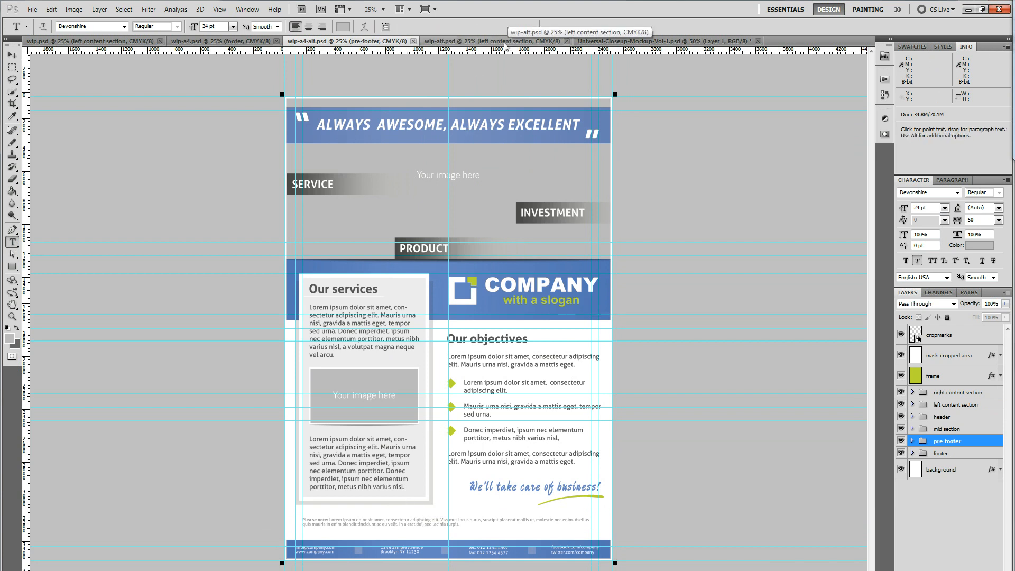
click(212, 43)
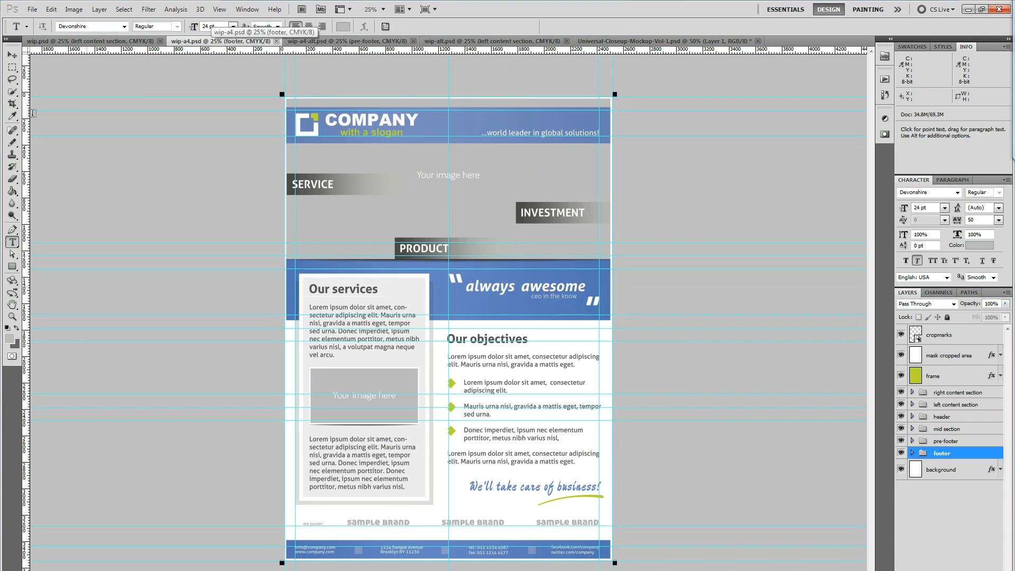
Marquee-select the partner brands strip above the footer in wip-a4.psd and the small-print strip, about 2300 × 217, in wip-a4-alt.psd
click(12, 67)
drag(295, 511, 606, 536)
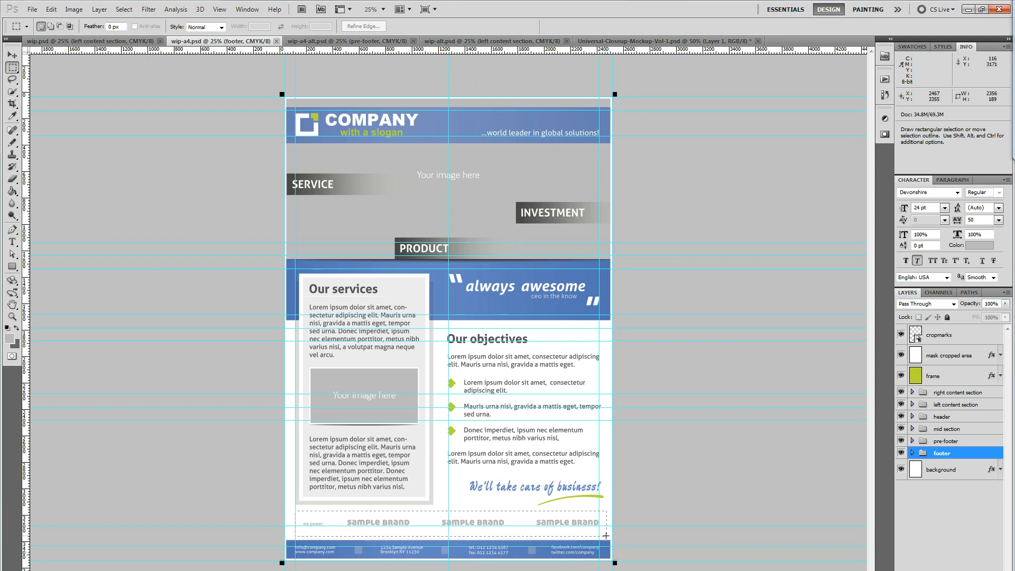
click(347, 41)
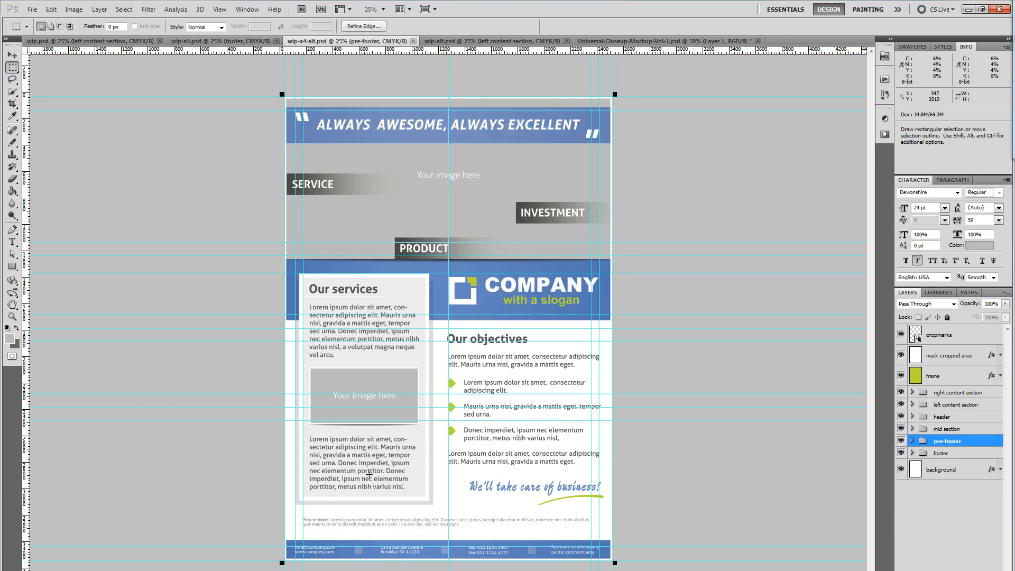
drag(297, 508, 598, 538)
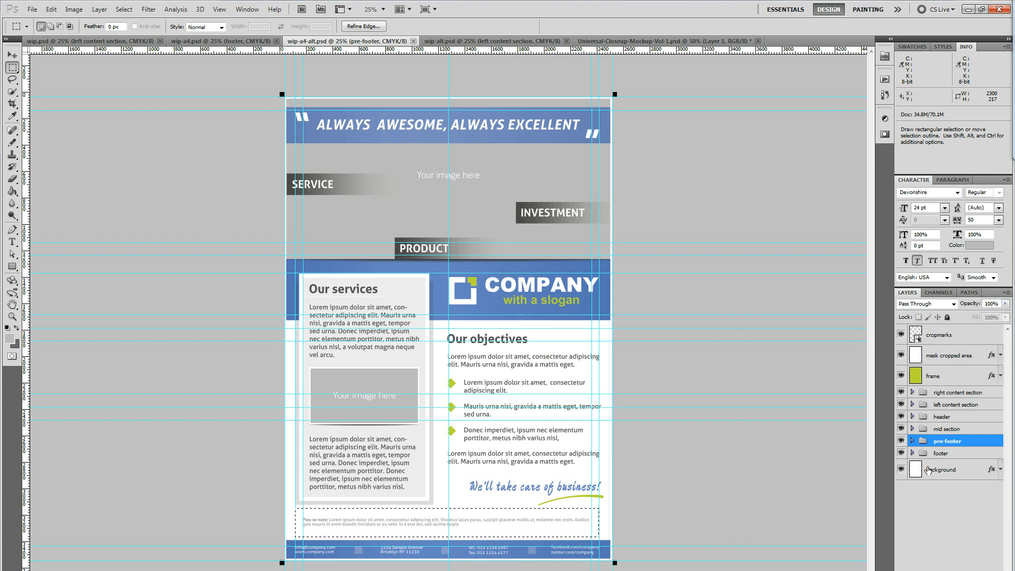
Inside the pre-footer group, hide the small type group and show the partners group instead
click(912, 441)
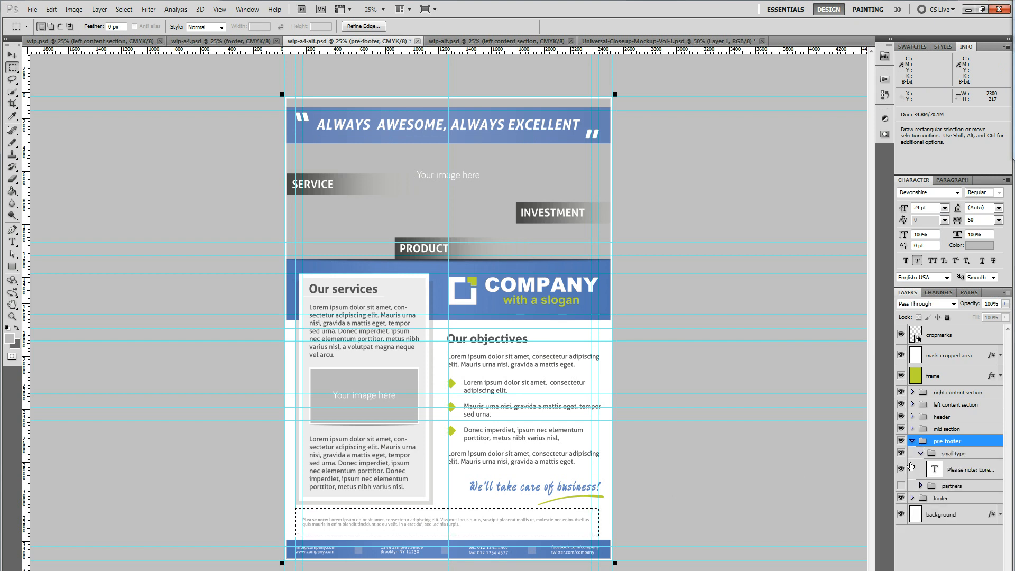
click(921, 453)
click(902, 453)
click(902, 466)
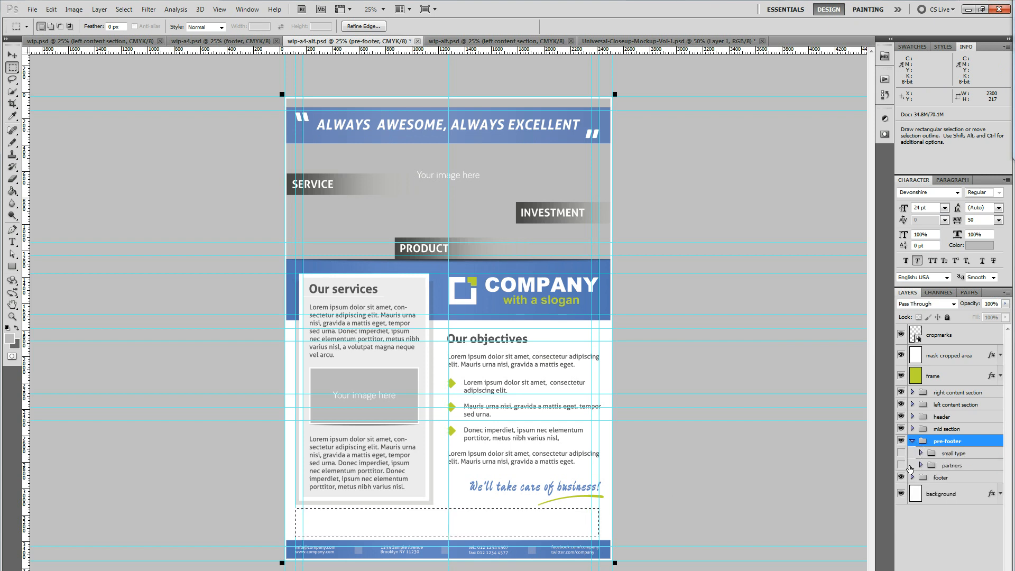
click(908, 466)
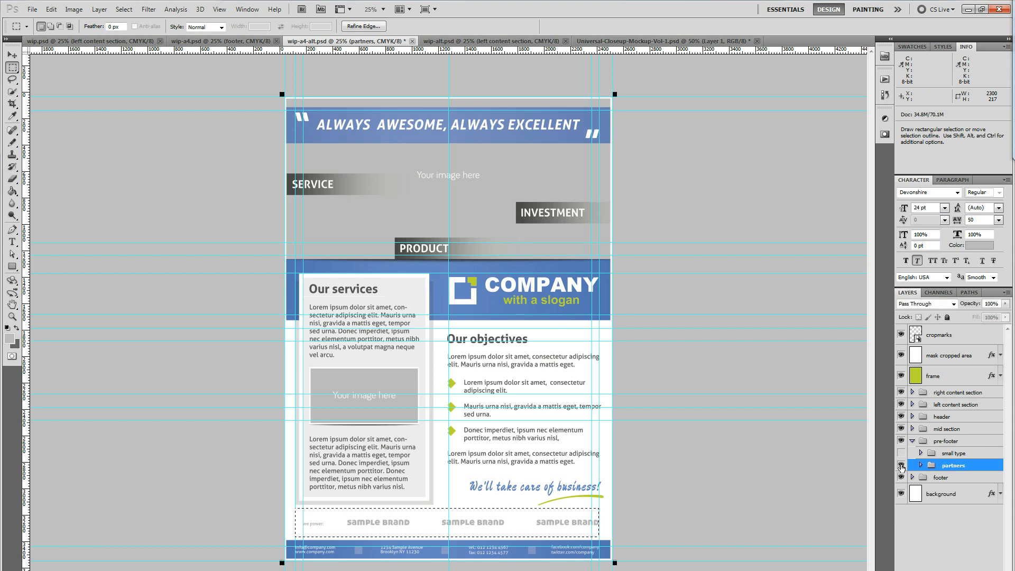
click(902, 466)
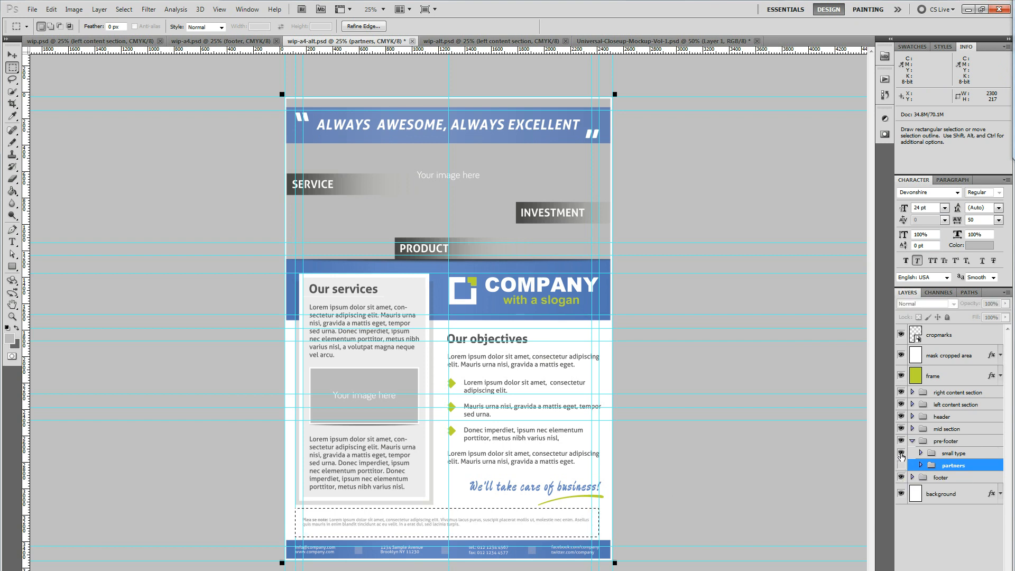
click(902, 454)
click(902, 465)
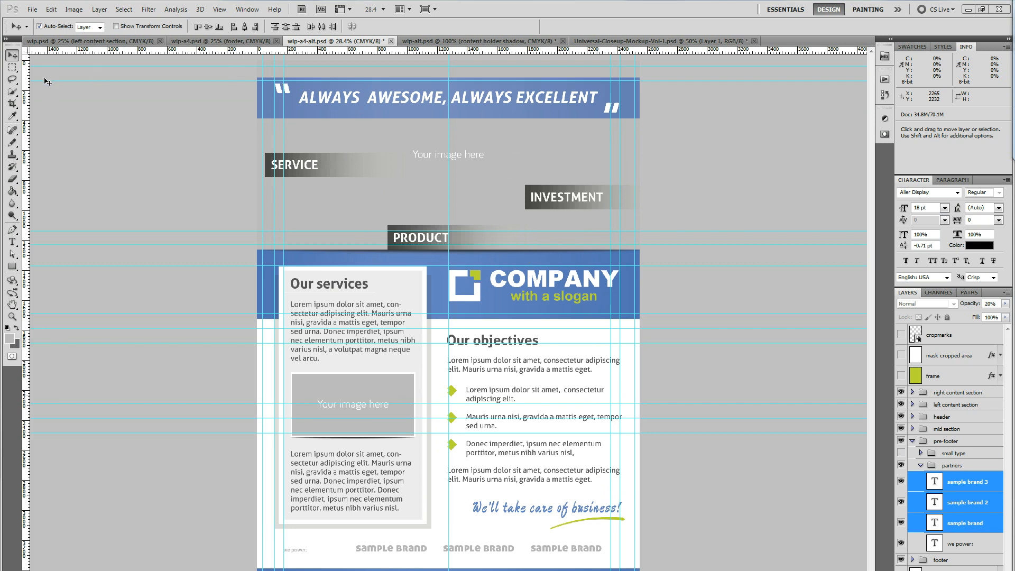
Marquee-select the header quote band, then the company logo area in the blue mid section of wip-a4-alt.psd
click(15, 71)
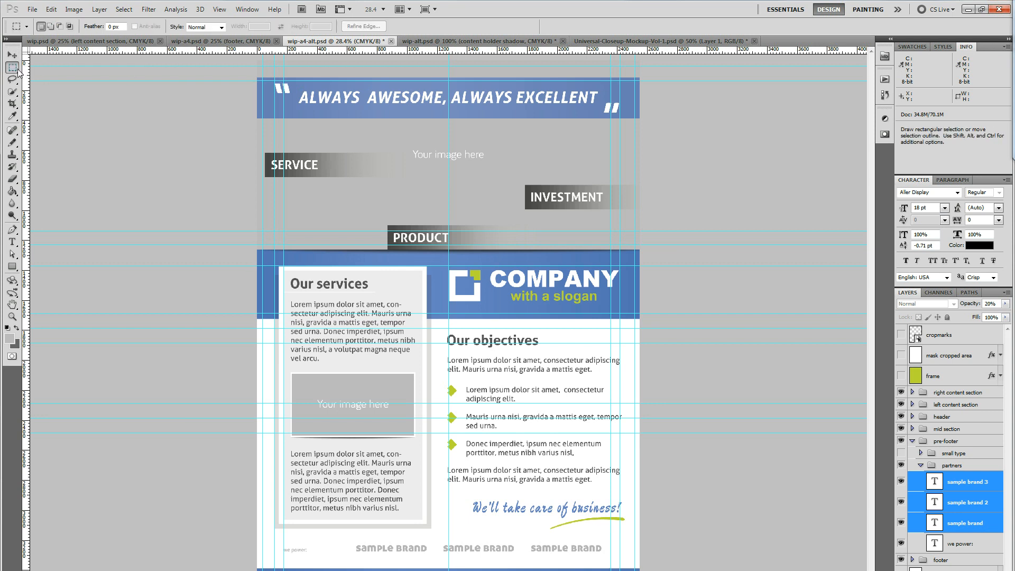
drag(257, 60, 640, 133)
drag(438, 245, 748, 335)
In wip-a4.psd, hide the guides and marquee-select in turn the header logo, the mid-section quote and the partner brands strip
click(250, 43)
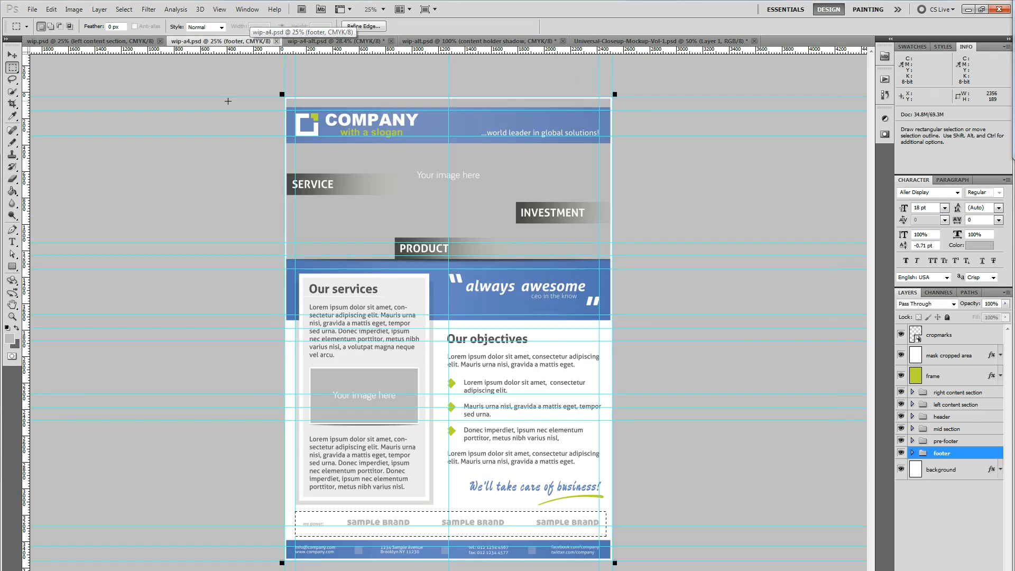
key(ctrl+h)
drag(280, 94, 476, 155)
mouse_move(617, 326)
mouse_down()
mouse_move(415, 272)
mouse_move(417, 263)
mouse_up()
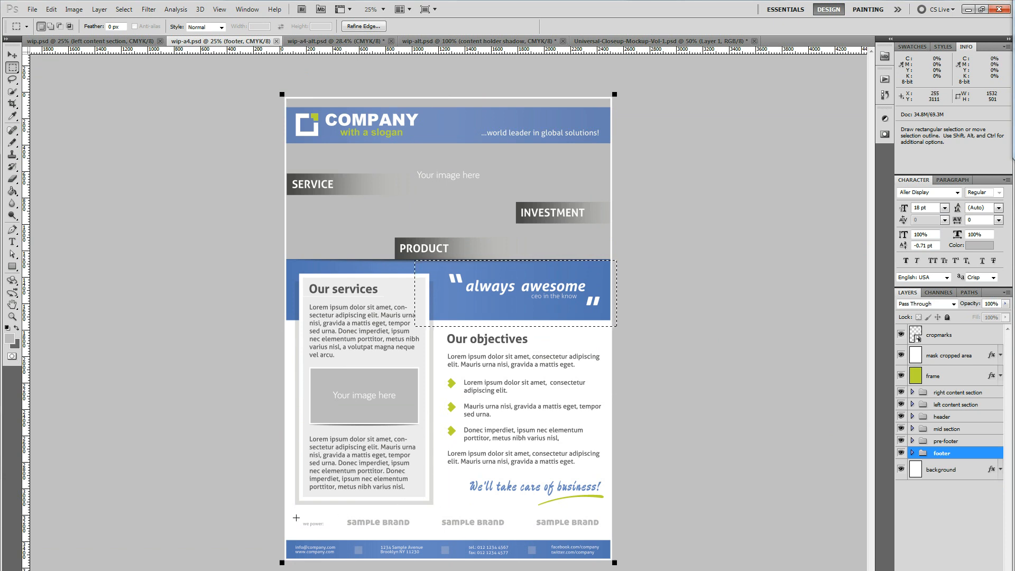
drag(291, 505, 607, 535)
Switch to wip-a4-alt.psd, activate the Move tool and hide the guides and selection outline
key(ctrl+Tab)
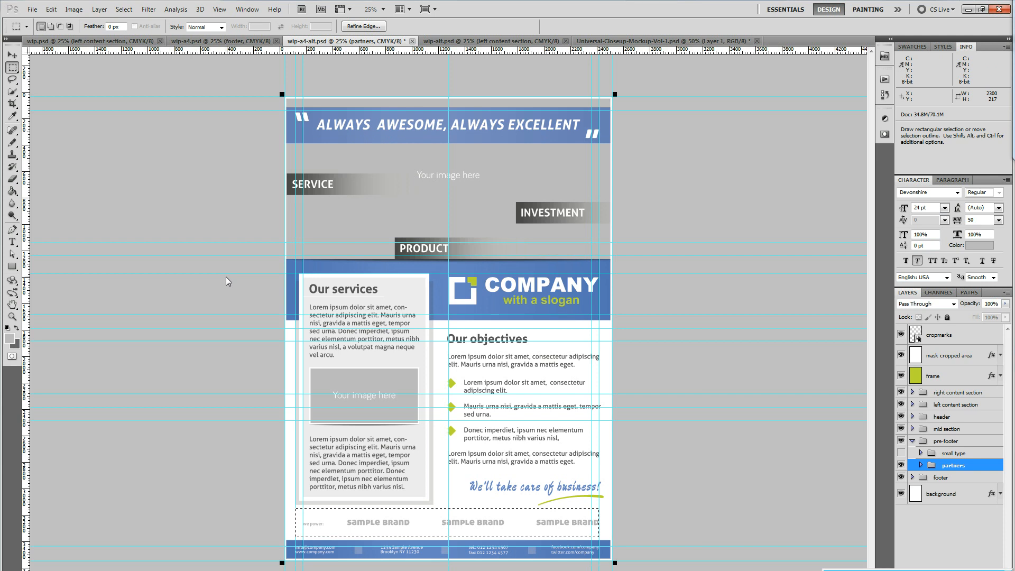
key(v)
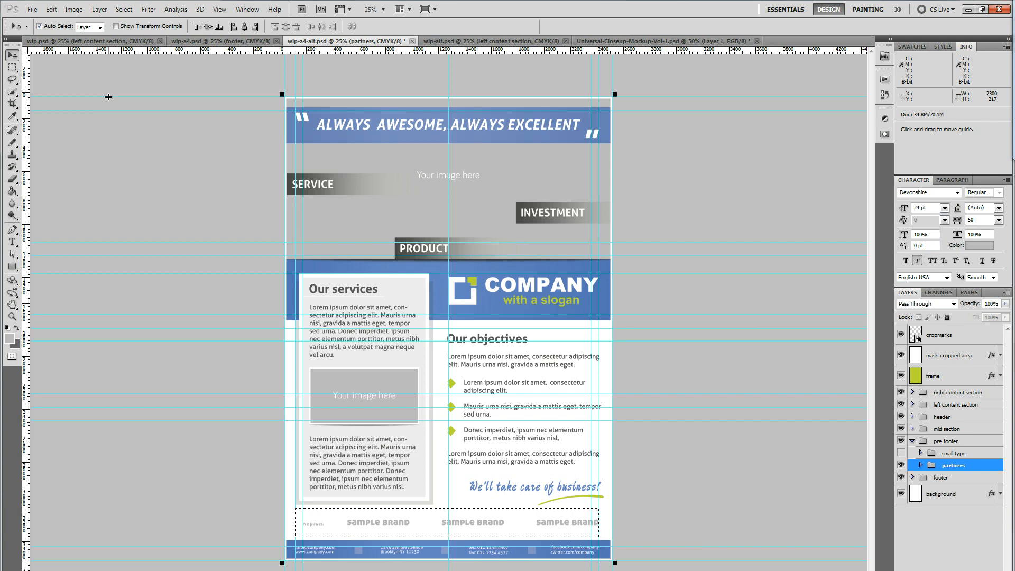
key(ctrl+h)
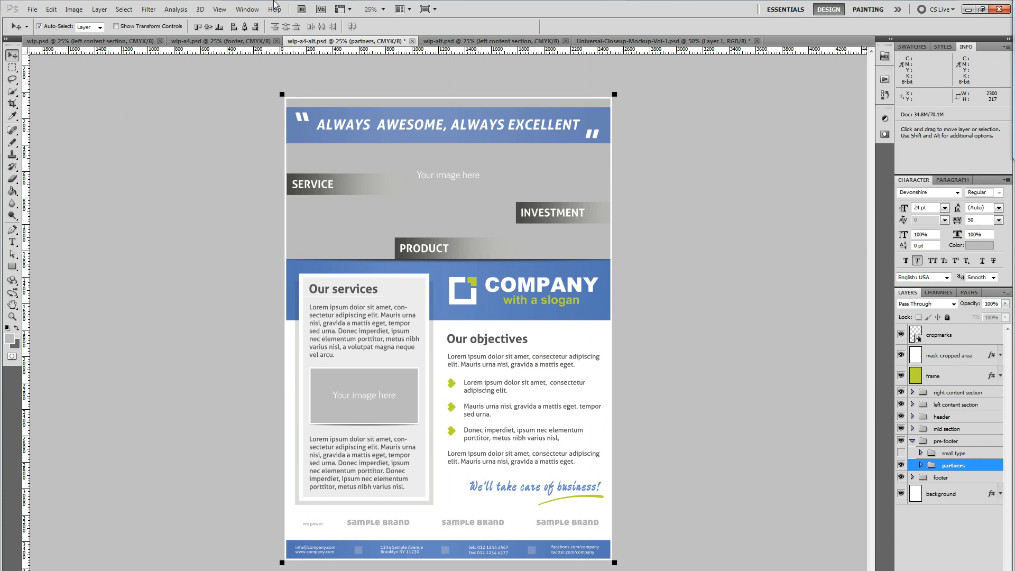
View the close-up mockup, then in wip-alt.psd select the mask cropped area layer and hide the guides
click(663, 42)
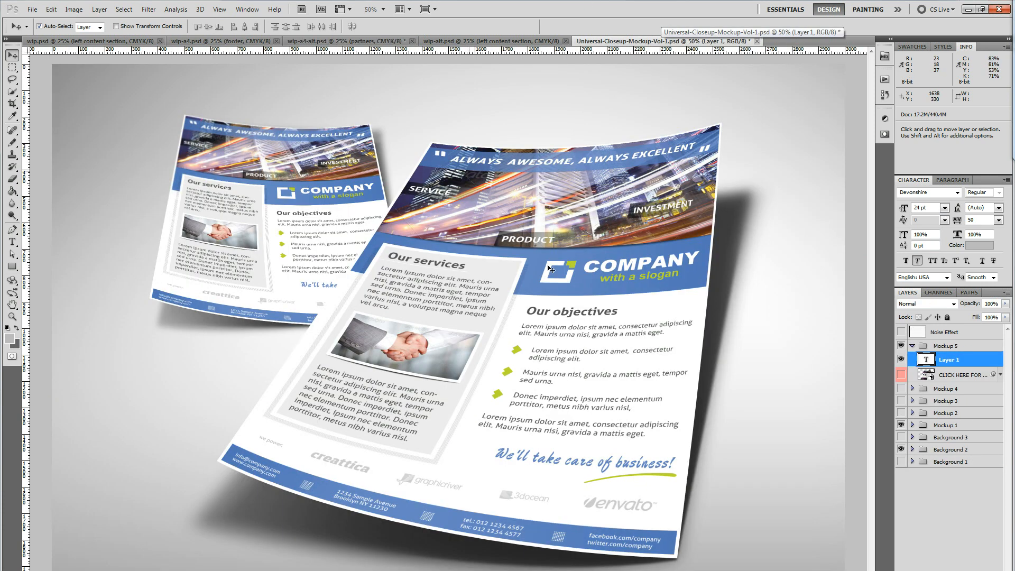
click(497, 37)
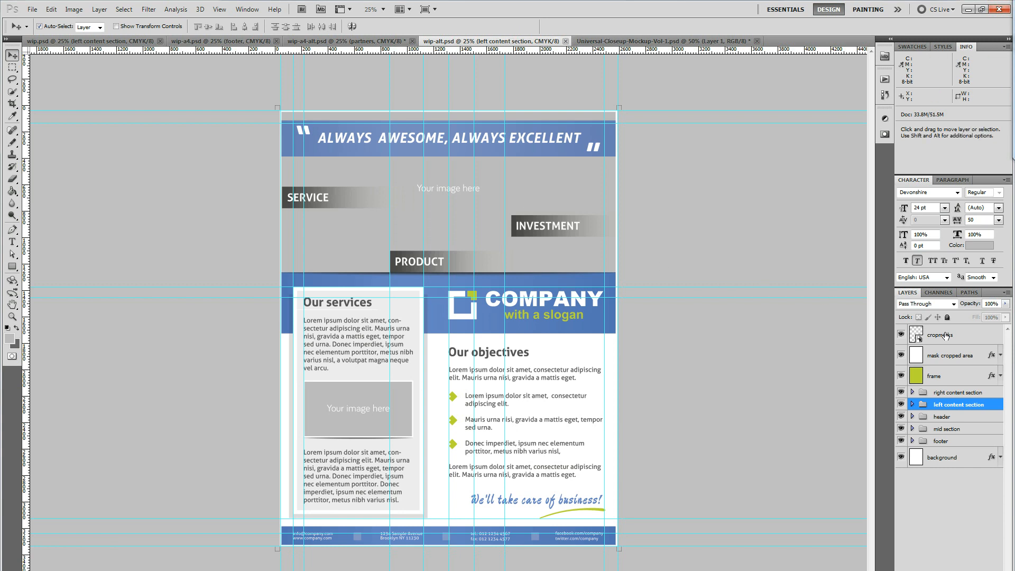
click(967, 336)
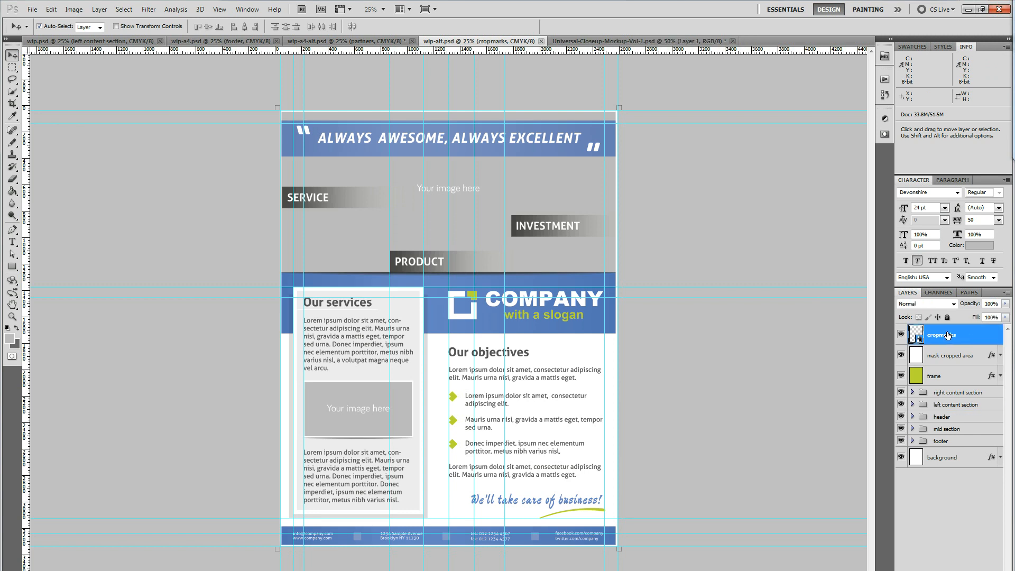
click(901, 335)
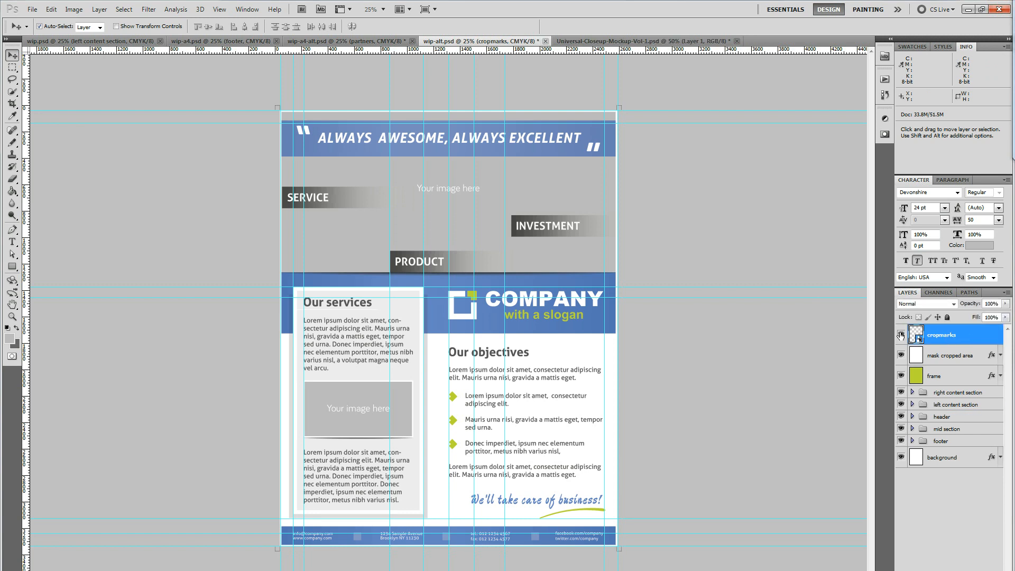
click(942, 353)
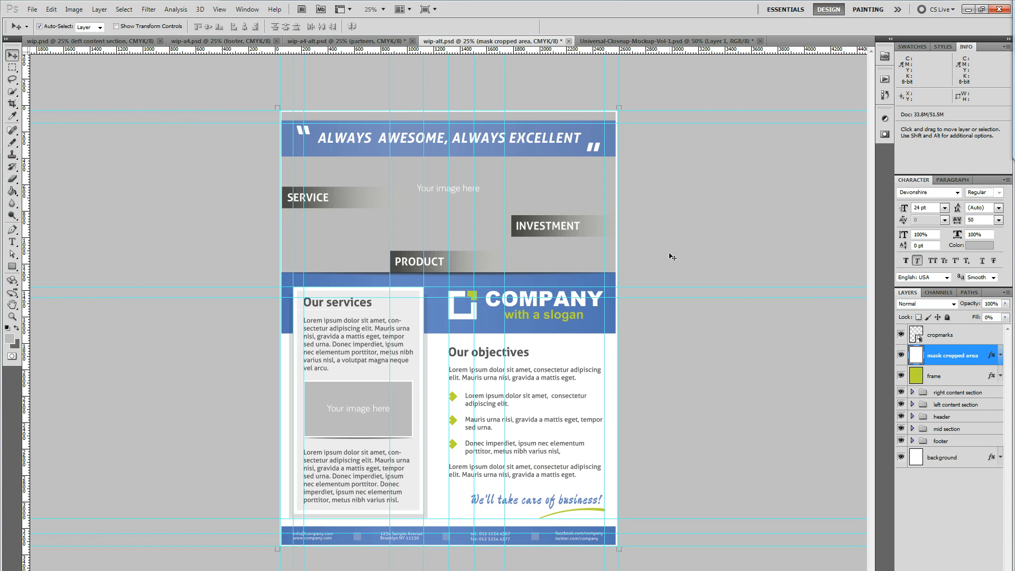
key(ctrl+semicolon)
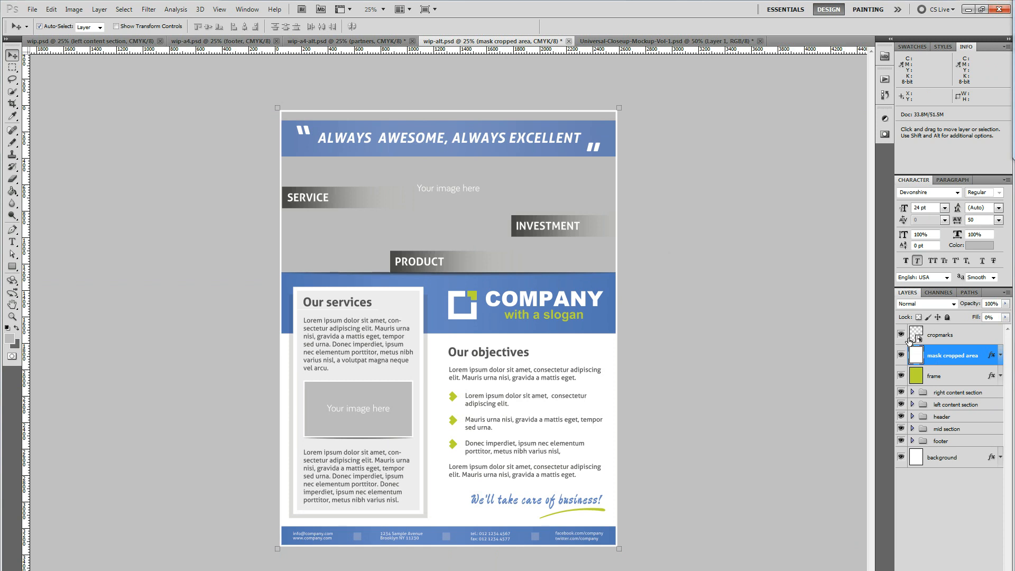
Toggle the cropmarks and mask cropped area layers to compare the flyer edges, leaving both layers hidden
drag(901, 335, 905, 359)
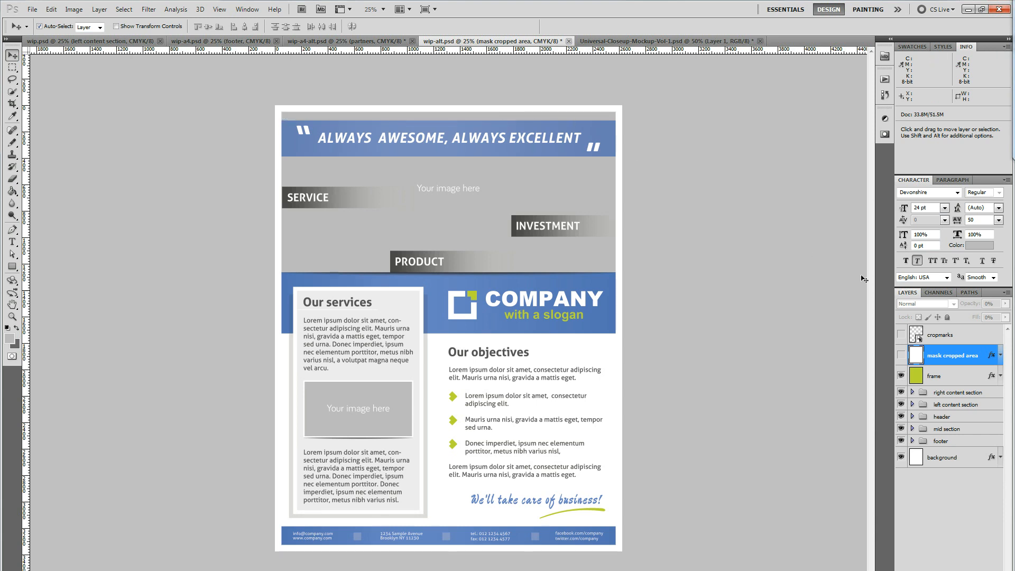
click(901, 355)
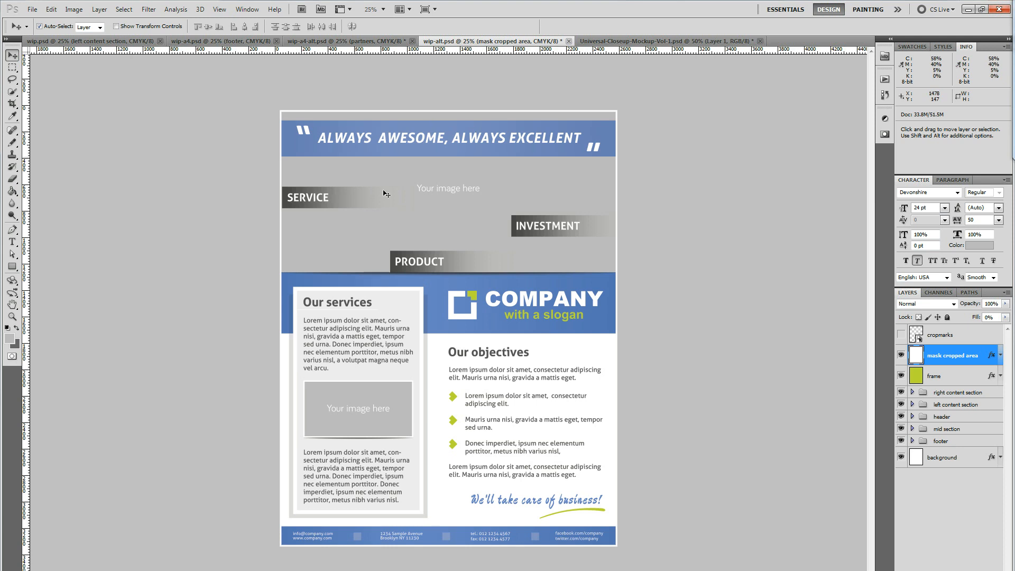
click(901, 335)
click(901, 355)
click(901, 335)
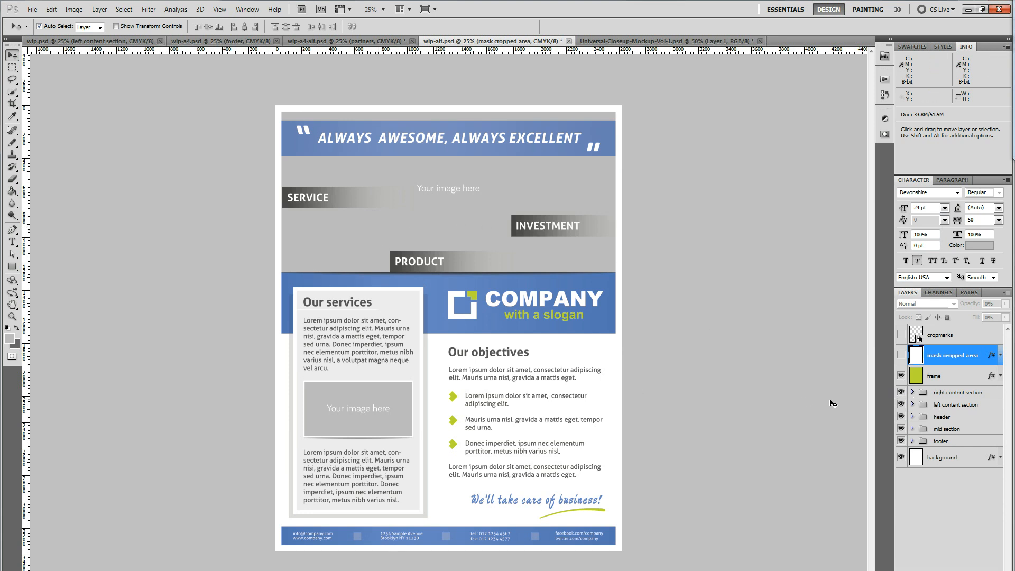
Open the "your image here" smart object inside the header's header gallery group to inspect its contents, and close it again
click(912, 417)
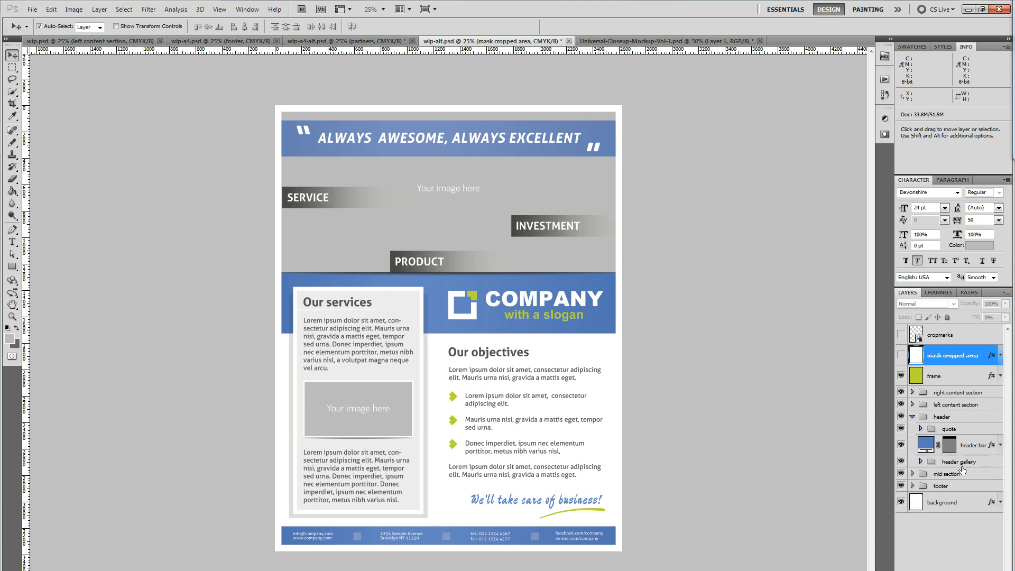
click(921, 461)
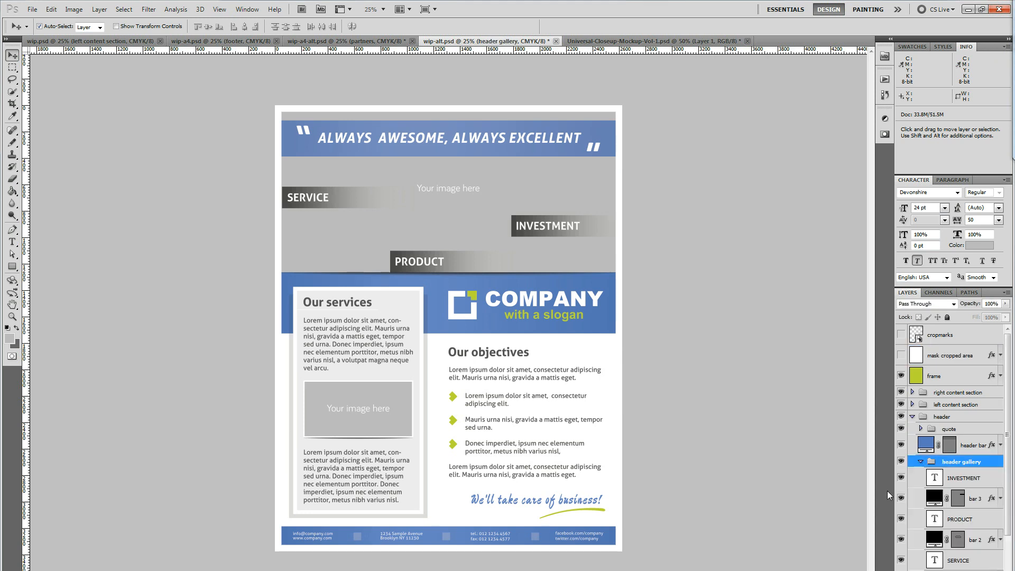
scroll(979, 480, down, 2)
click(947, 527)
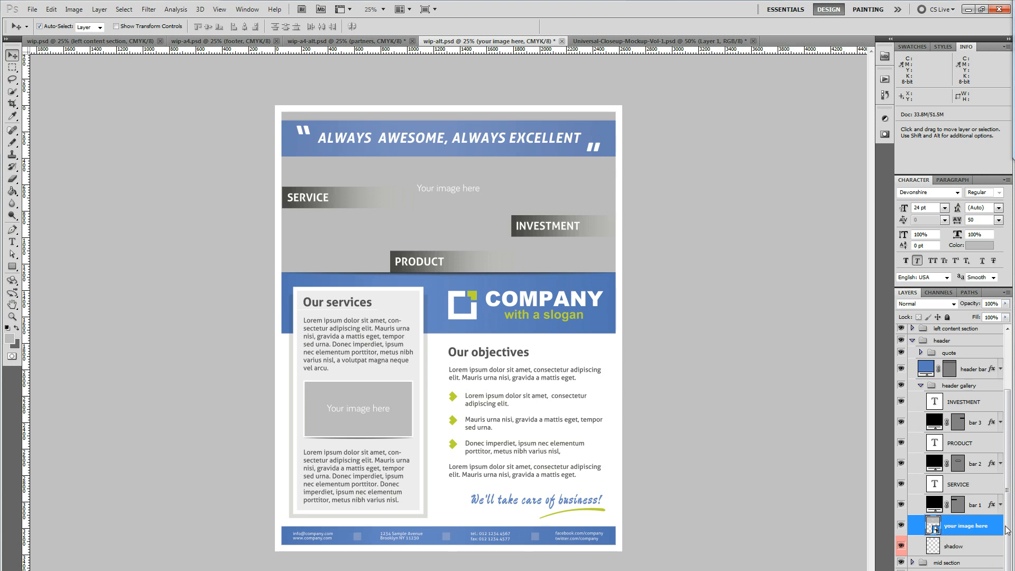
double_click(934, 527)
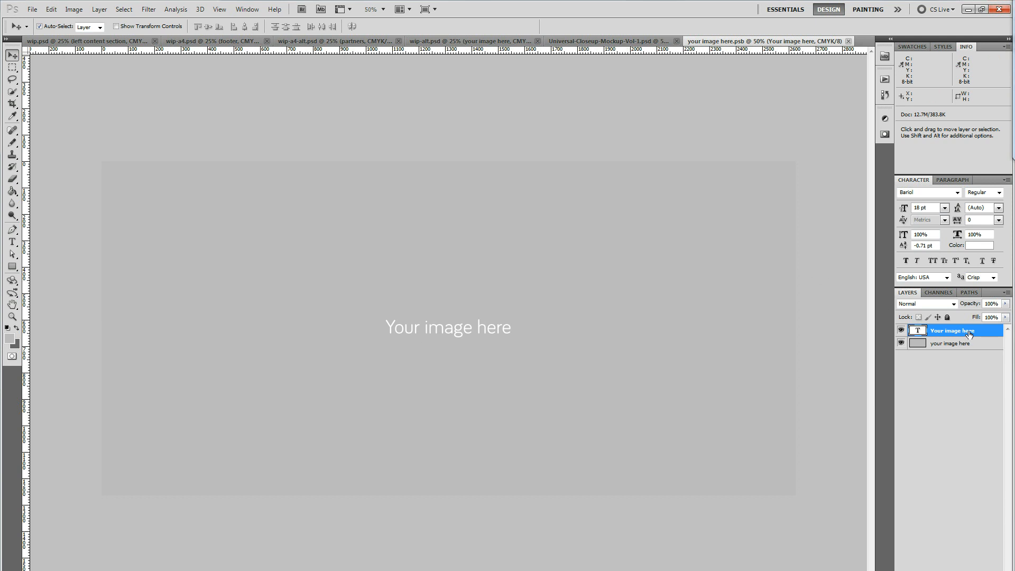
key(ctrl+w)
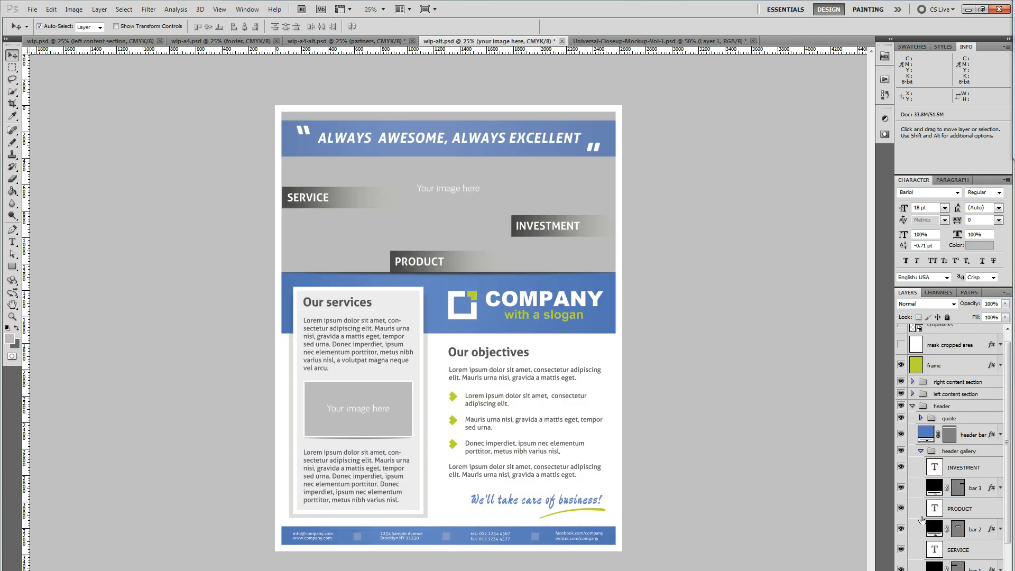
scroll(975, 503, down, 3)
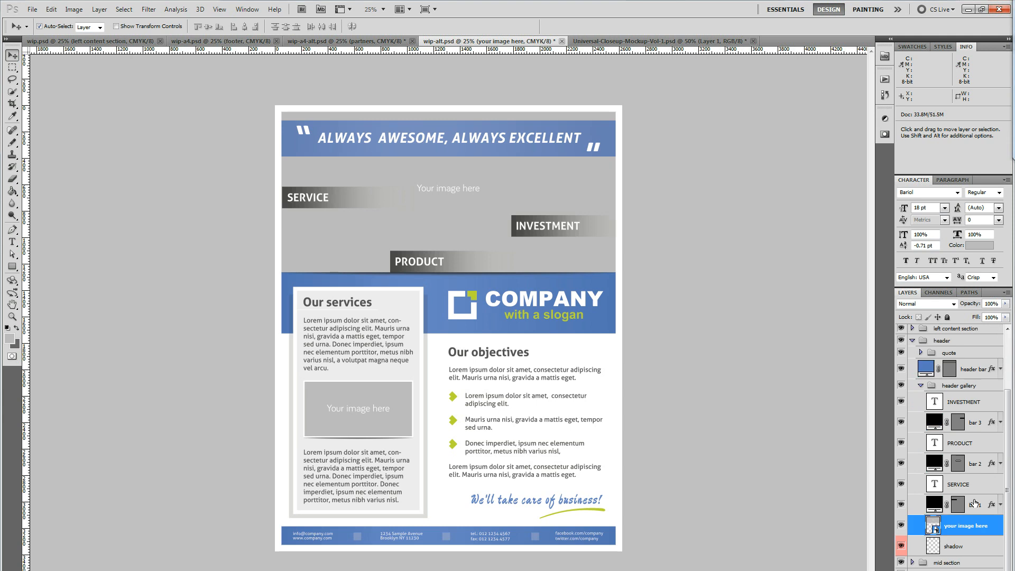
Open the header's "your image here" smart object, remove its placeholder text layer and clear the grey fill
double_click(934, 526)
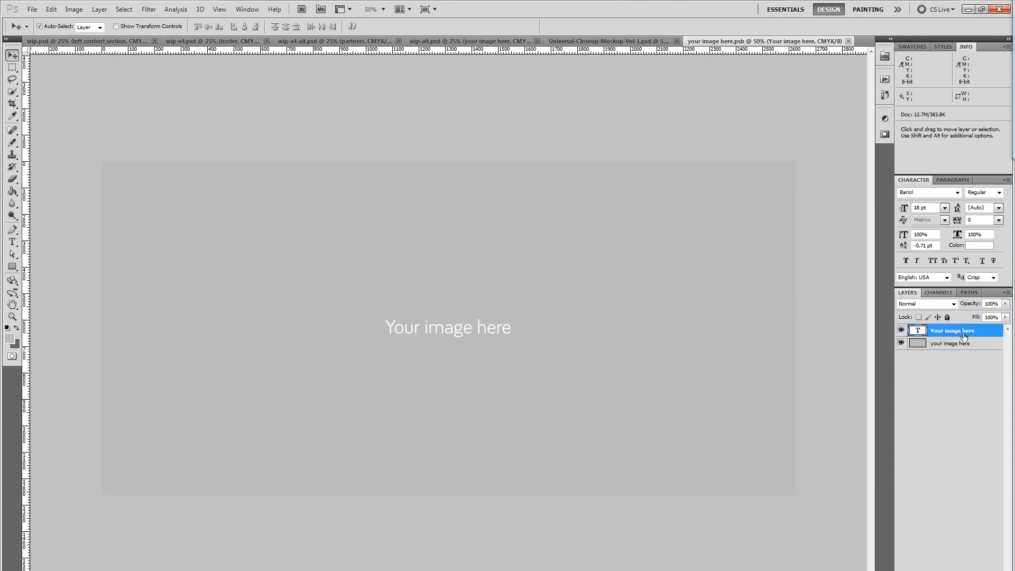
key(Delete)
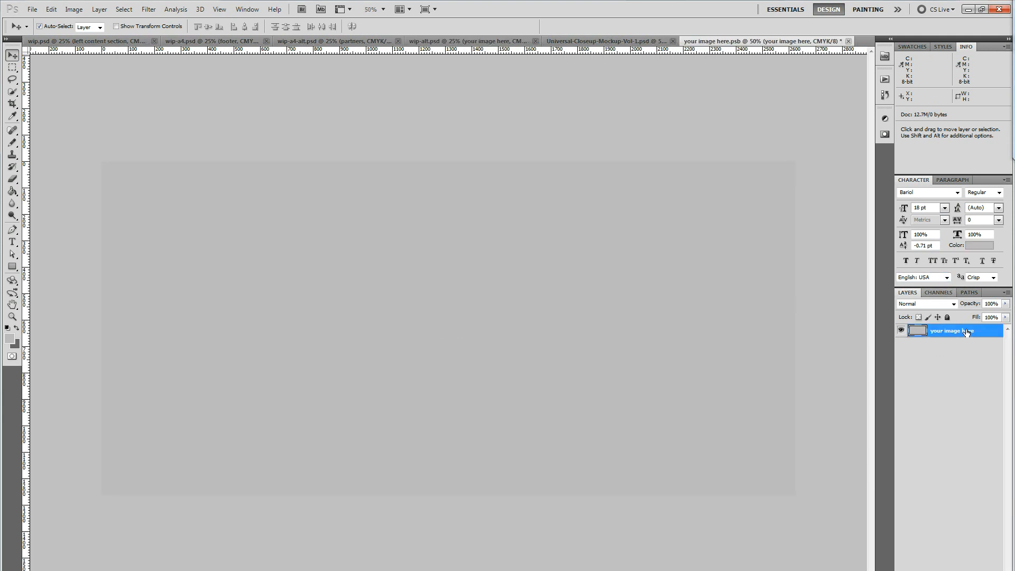
key(ctrl+a)
key(Delete)
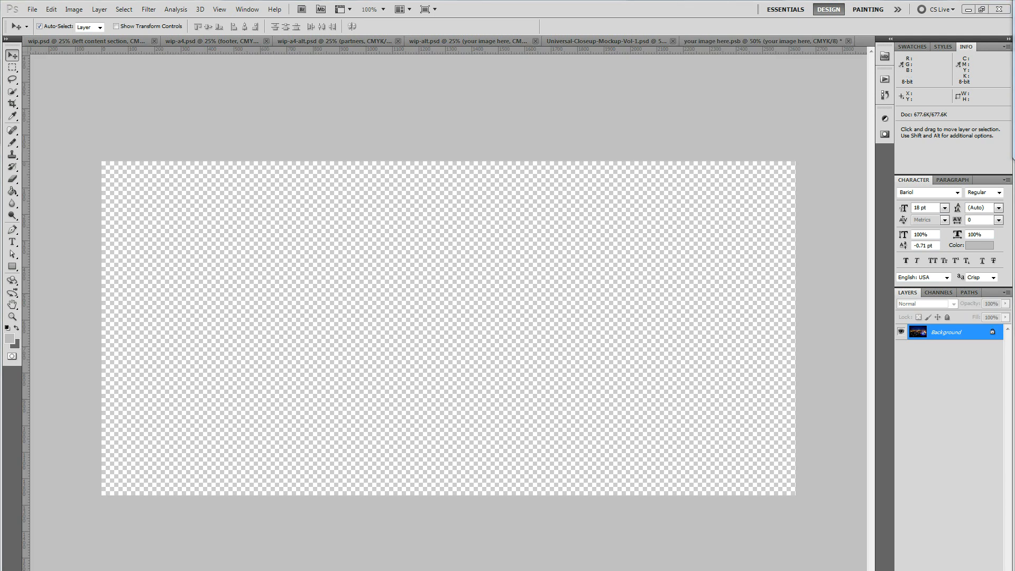
Copy the night city photo into the emptied smart object, scale it to cover the canvas and move it to X 1317 px, Y 411 px
drag(1014, 275, 197, 191)
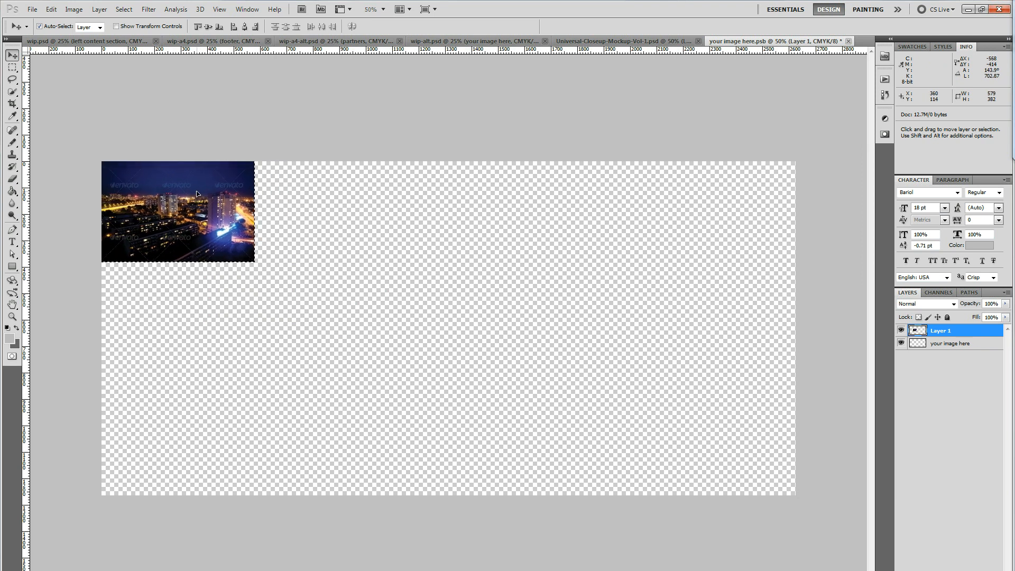
key(ctrl+t)
drag(255, 263, 854, 508)
drag(492, 357, 494, 274)
key(Return)
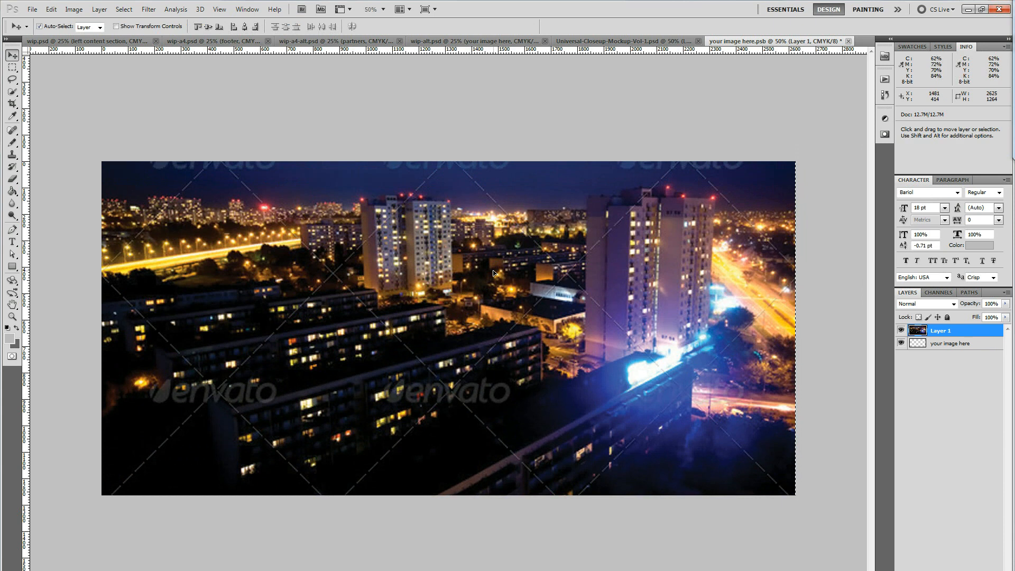
key(ctrl+t)
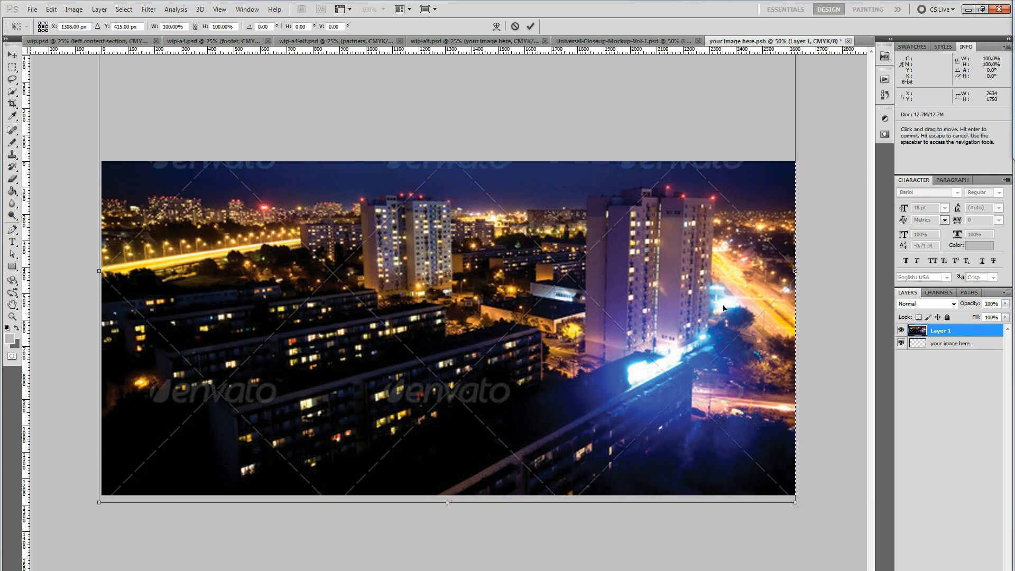
drag(796, 310, 798, 308)
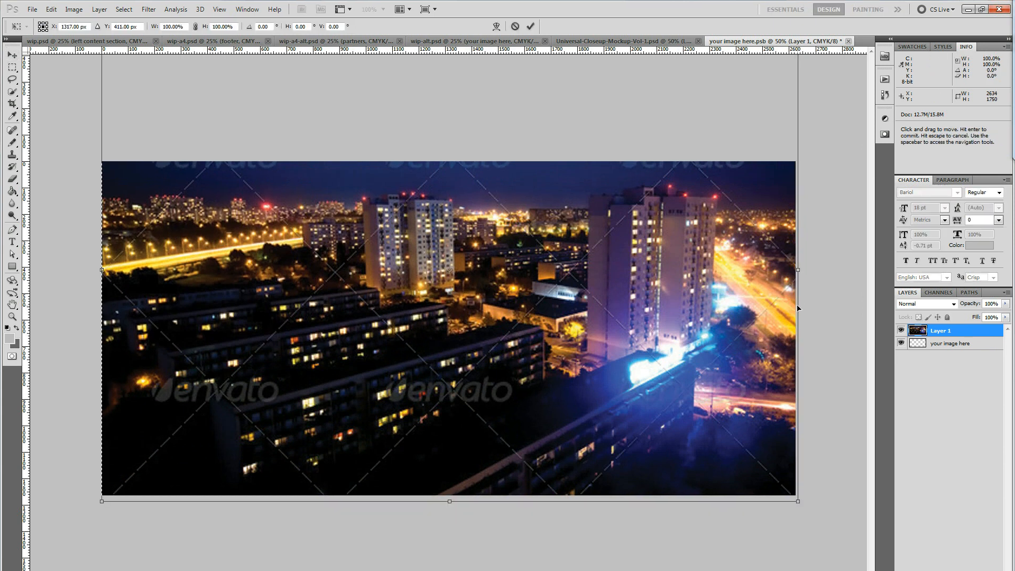
key(Return)
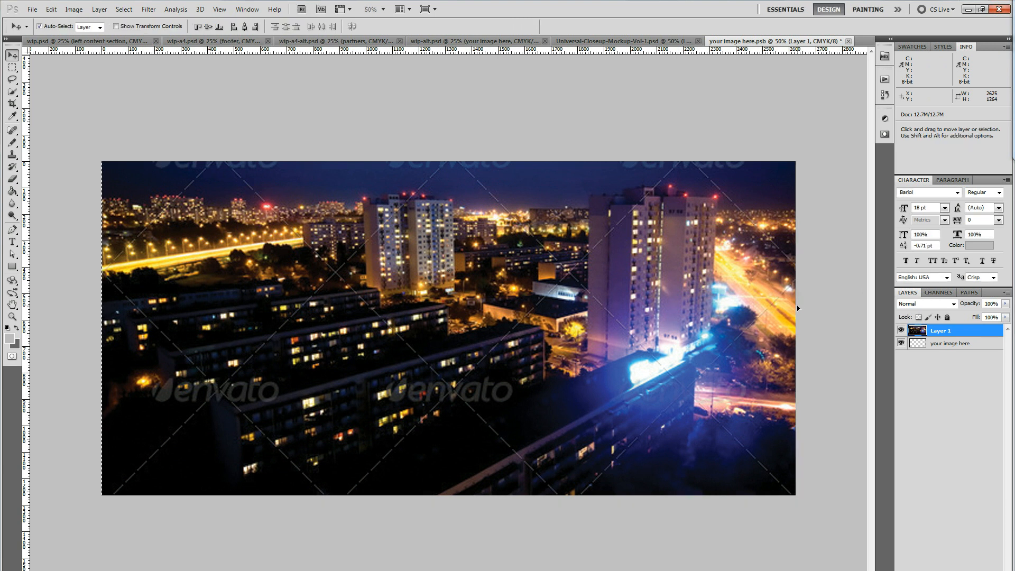
Save and close the smart object to preview the photo in the flyer header, then undo the image replacement
key(ctrl+s)
key(ctrl+w)
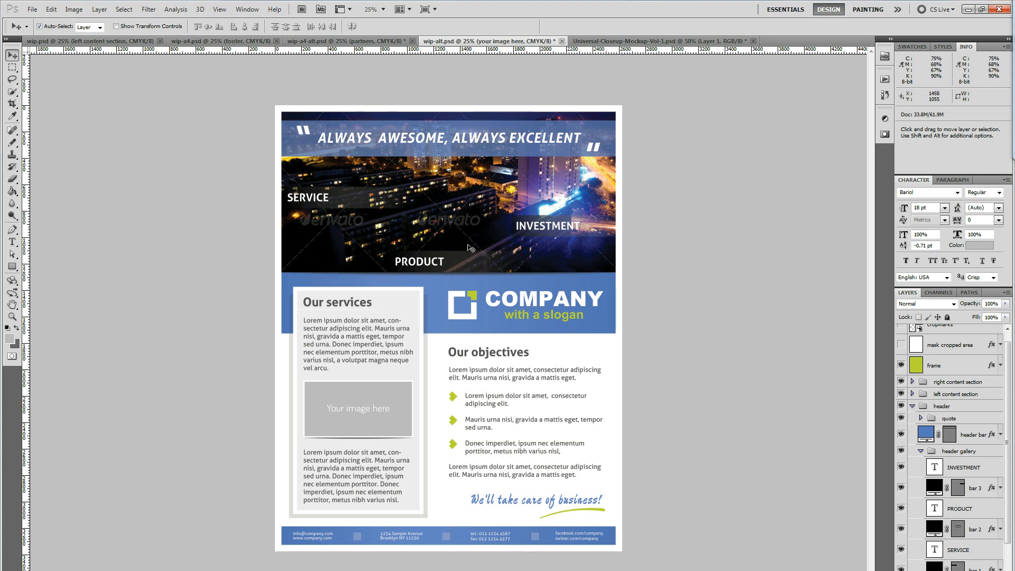
key(ctrl+alt+z)
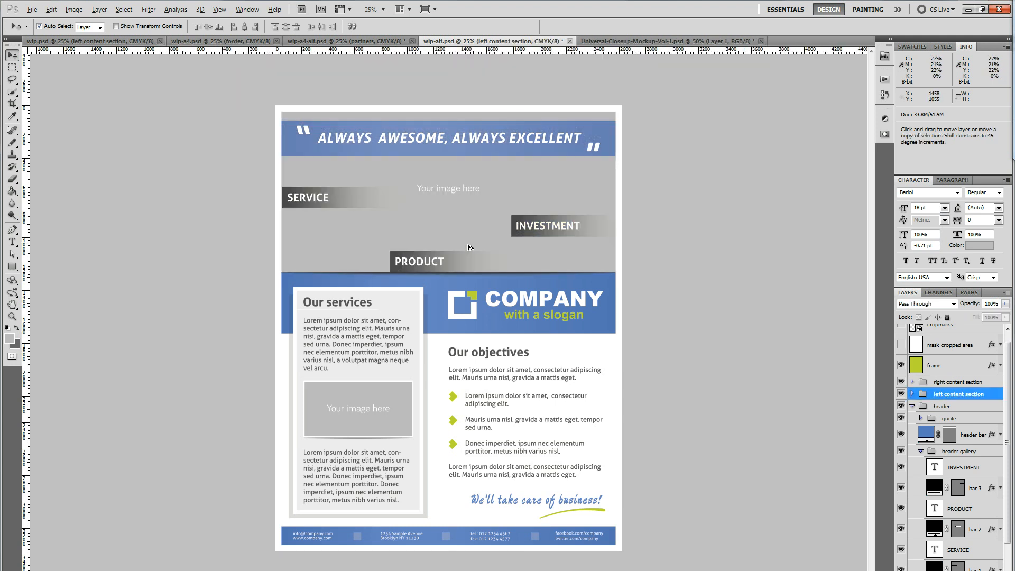
Toggle the frame, mask cropped area and cropmarks layers to compare the flyer's borders, leaving all three hidden
click(363, 390)
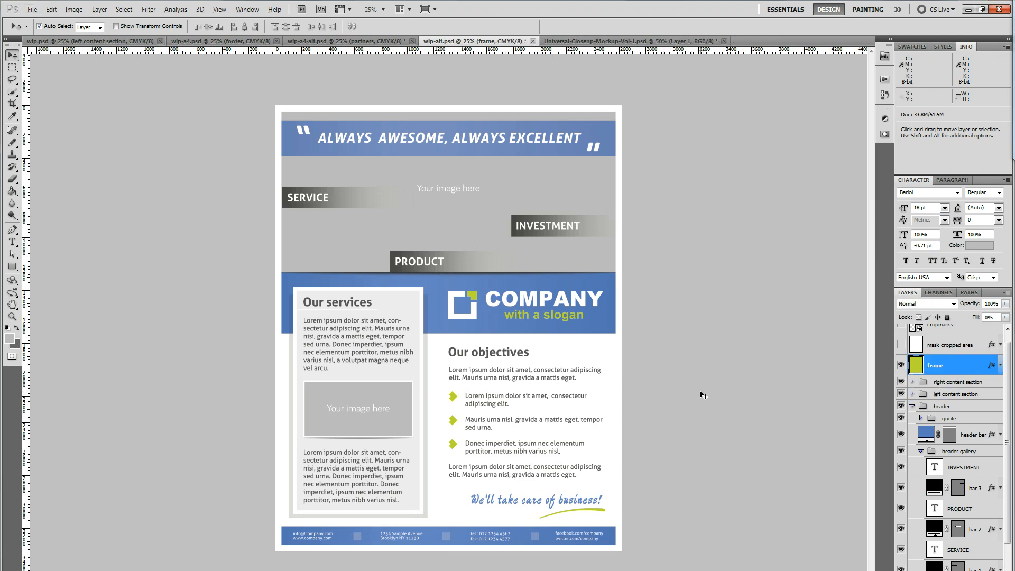
click(903, 366)
click(902, 366)
click(901, 328)
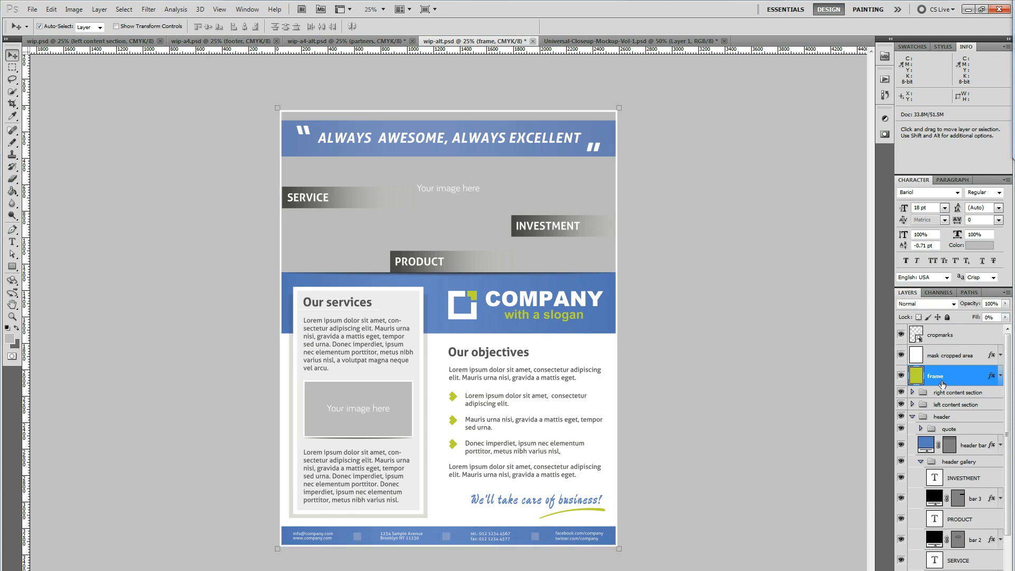
click(901, 376)
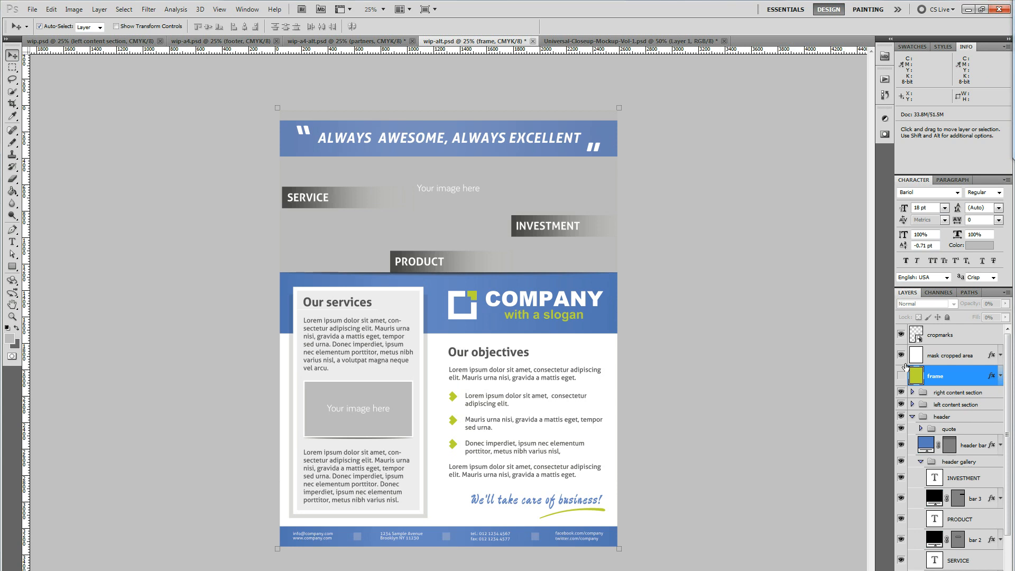
click(902, 356)
click(902, 334)
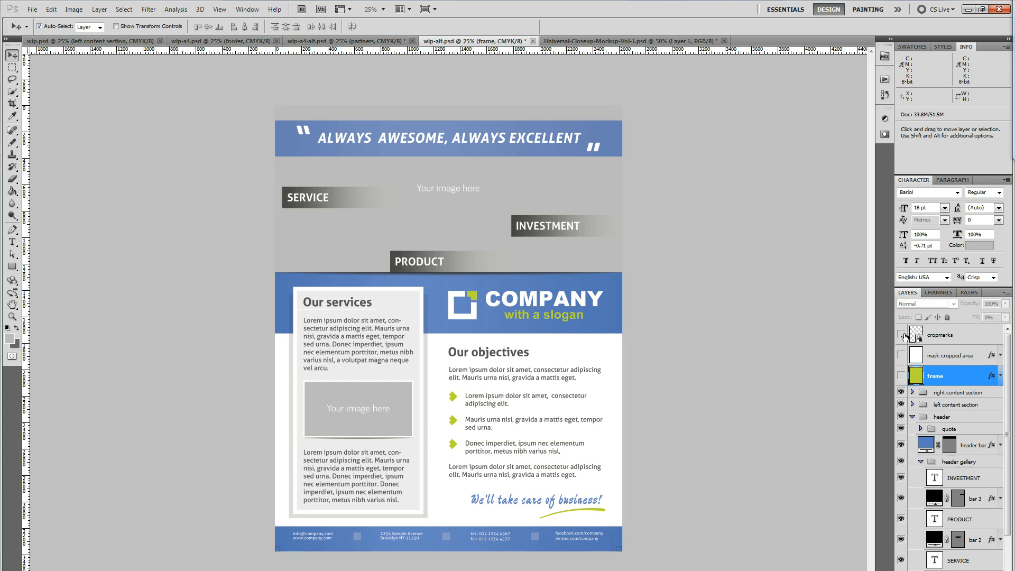
Select the services image holder, the "We'll take care of business!" tagline and the company logo text to locate their layers
click(593, 307)
click(384, 411)
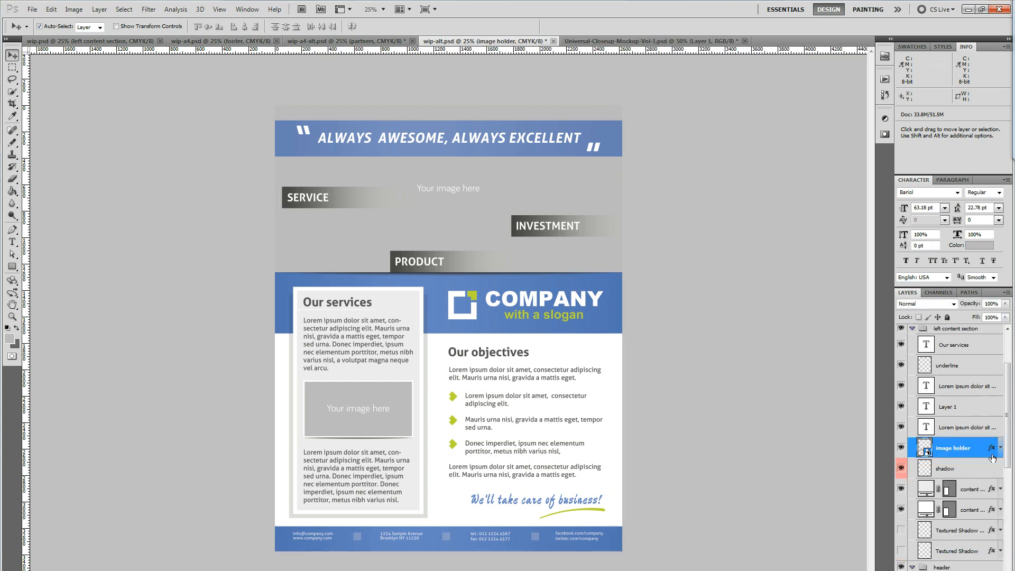
click(576, 502)
click(551, 312)
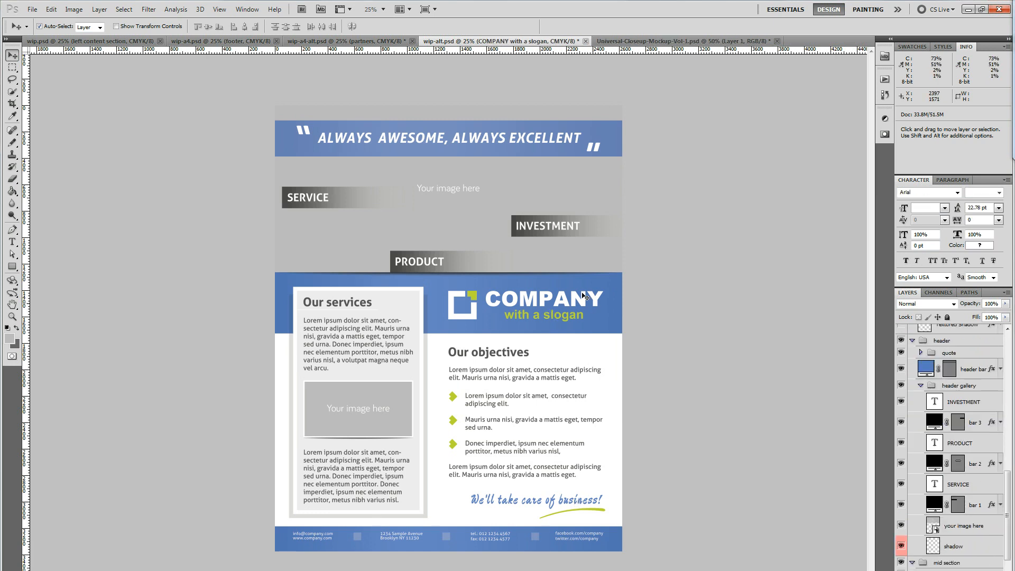
Show and select the frame layer to compare the flyer with its white border, then hide it again
scroll(924, 396, up, 10)
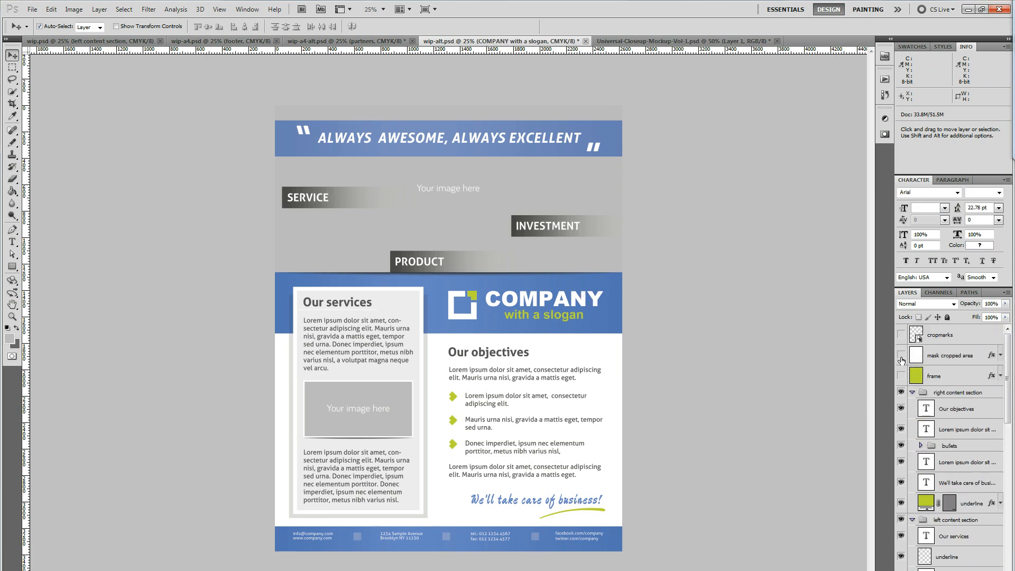
click(903, 376)
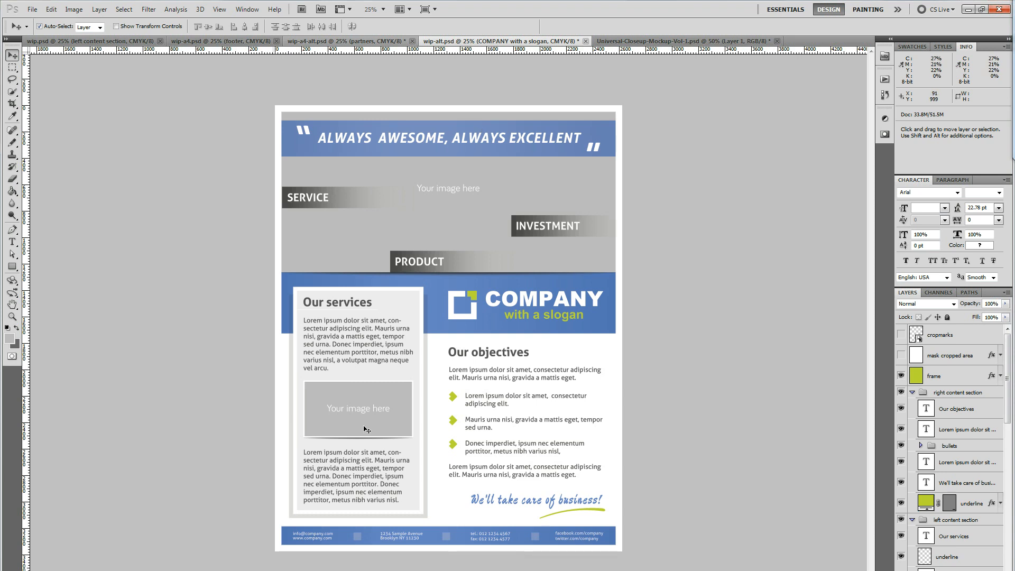
click(584, 330)
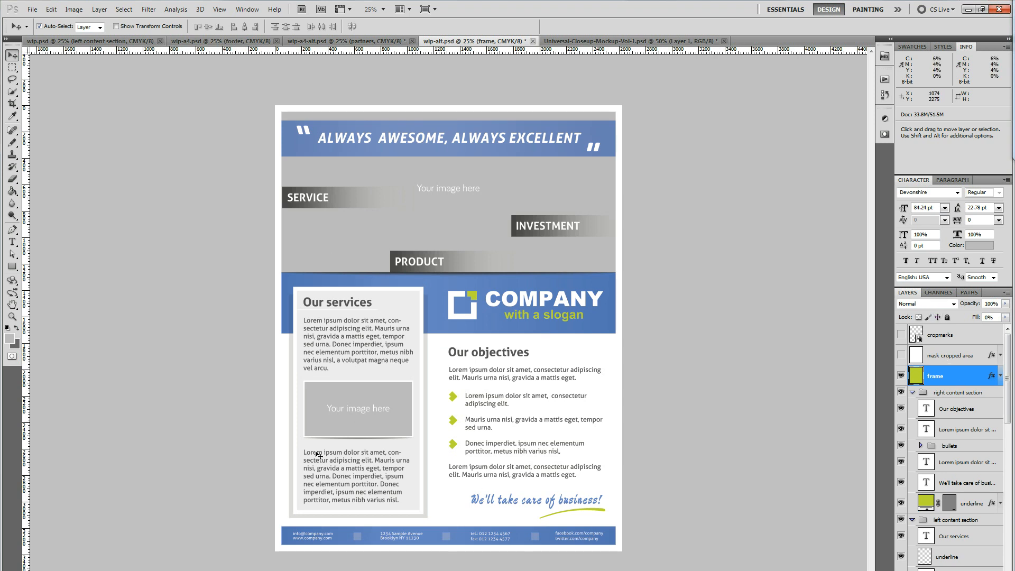
click(902, 376)
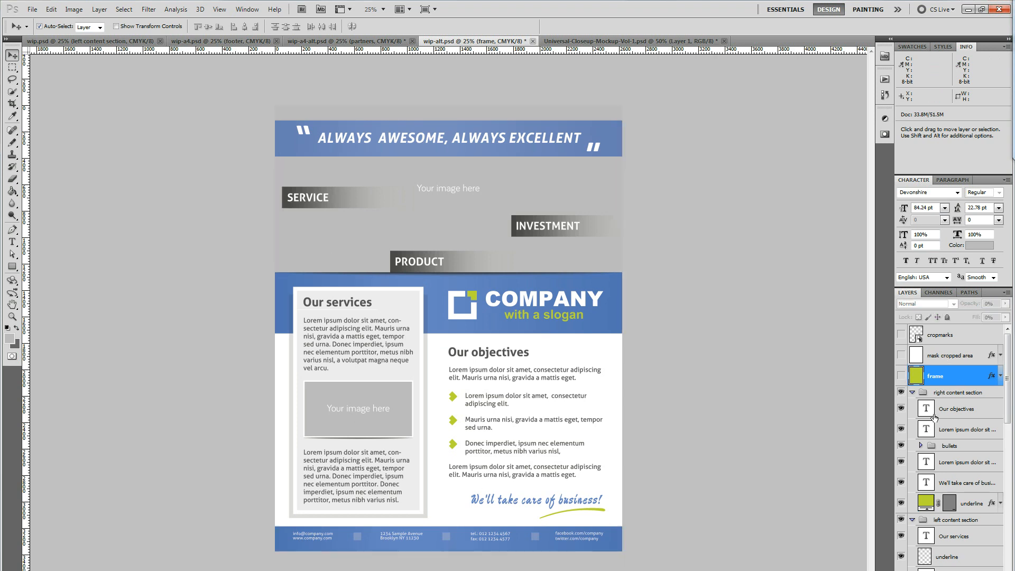
Collapse the right content section, left content section and header groups in the layer list
click(912, 392)
click(914, 405)
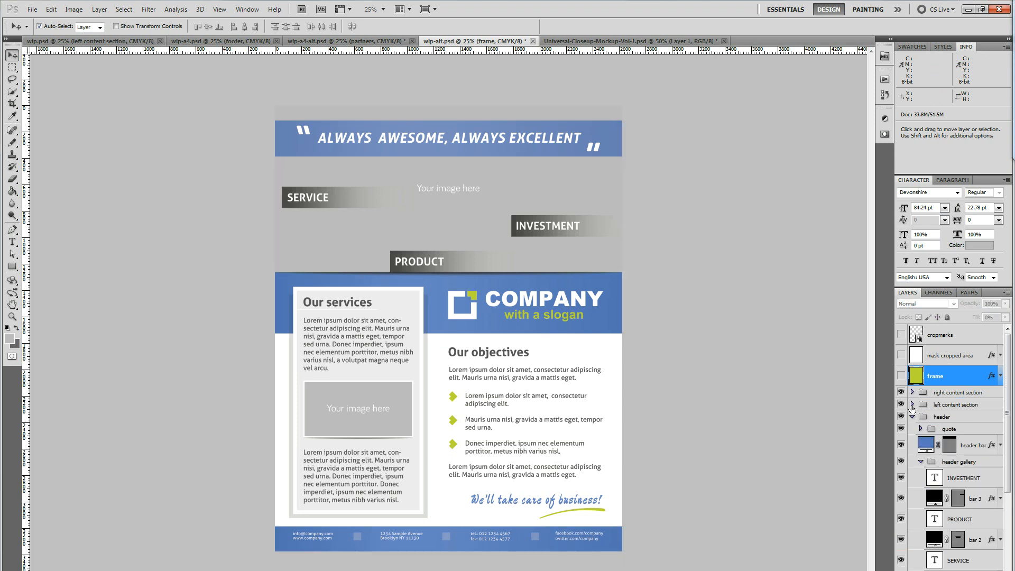
click(913, 416)
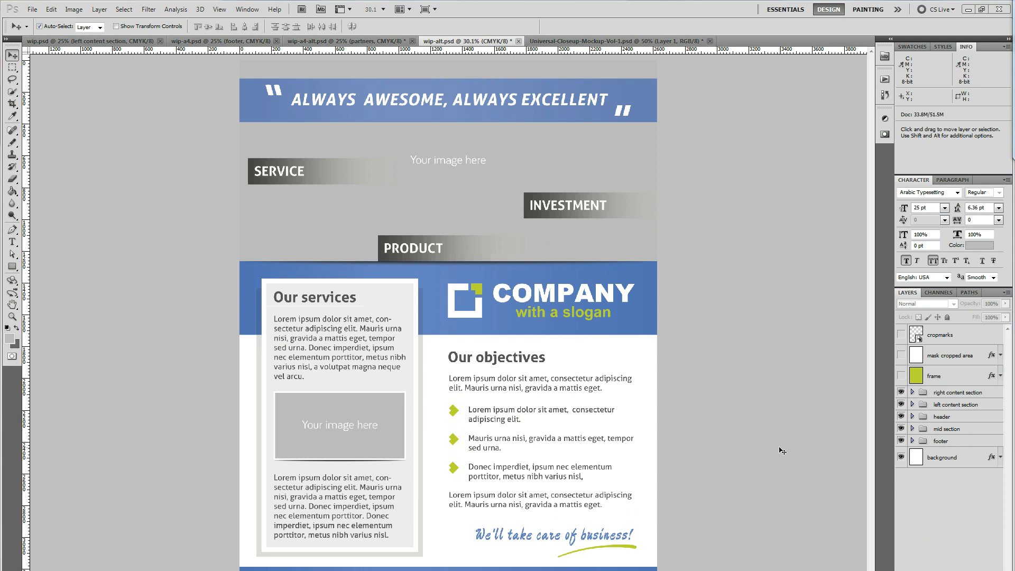
Change the fill colour of the header bar behind the quote to a muted green
click(558, 119)
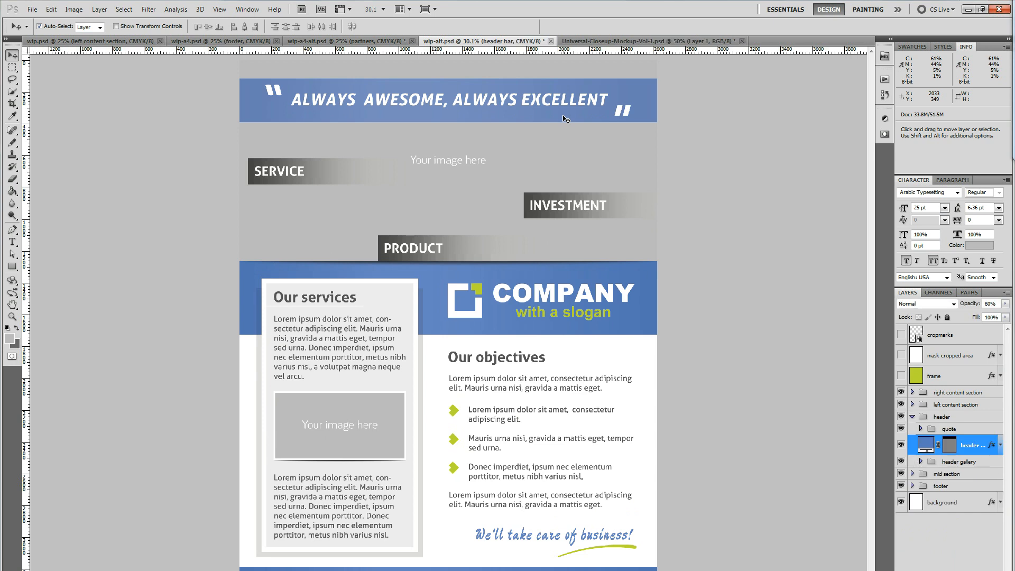
double_click(929, 448)
click(775, 286)
click(714, 279)
mouse_move(704, 275)
mouse_down()
mouse_move(752, 220)
mouse_move(741, 275)
mouse_move(673, 268)
mouse_move(681, 241)
mouse_up()
click(880, 193)
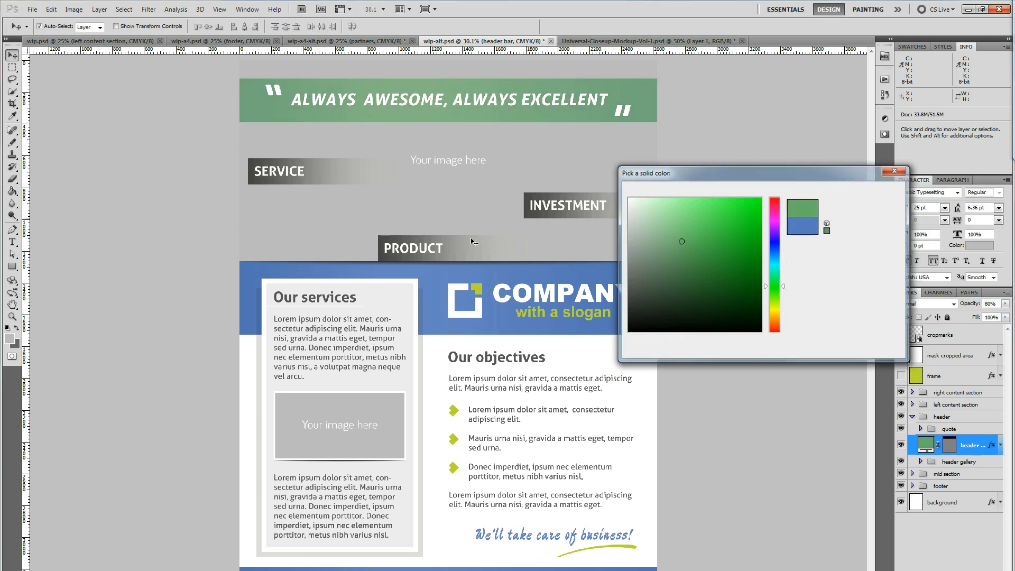
Select the header quote text from its second letter to the end and recolour it red
click(12, 242)
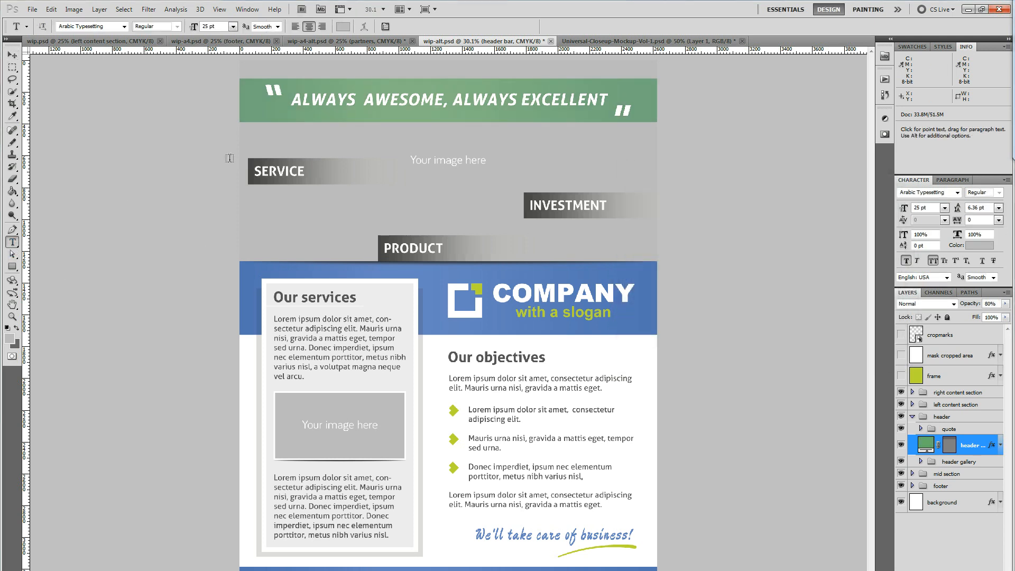
drag(301, 99, 608, 102)
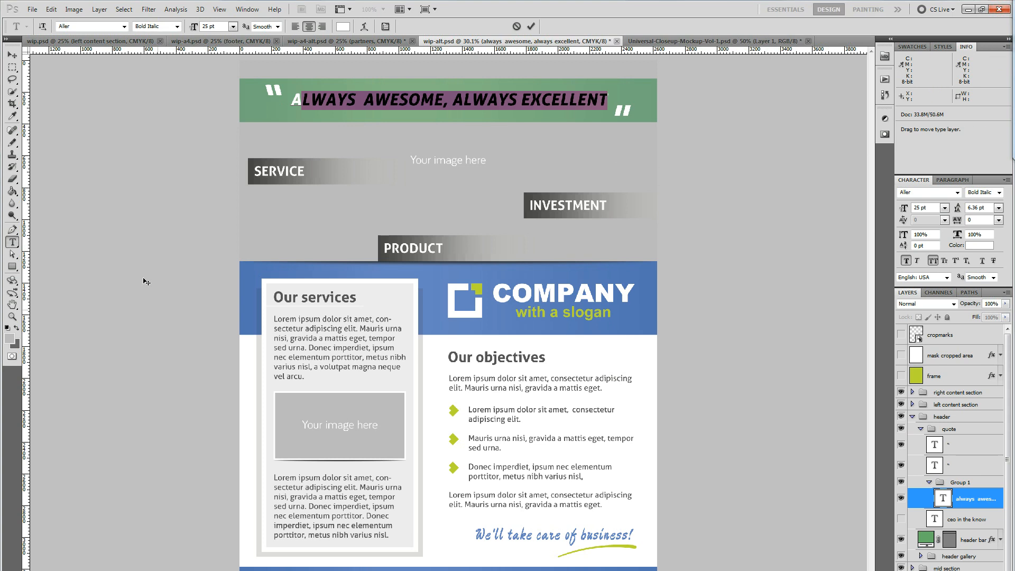
click(343, 27)
click(760, 232)
click(870, 191)
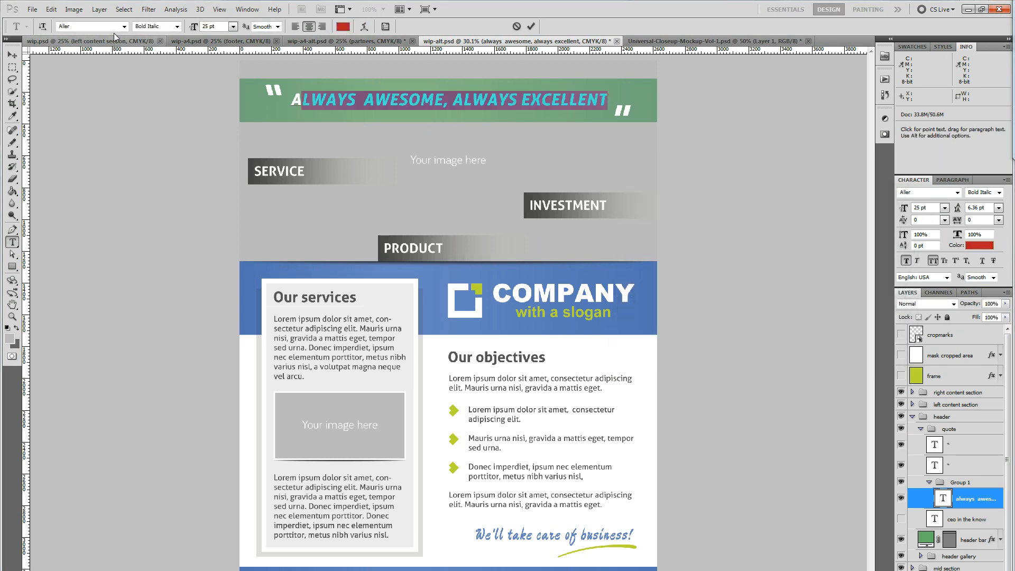
Set the font of the selected quote text to Arial and commit the text edit
click(123, 26)
click(104, 108)
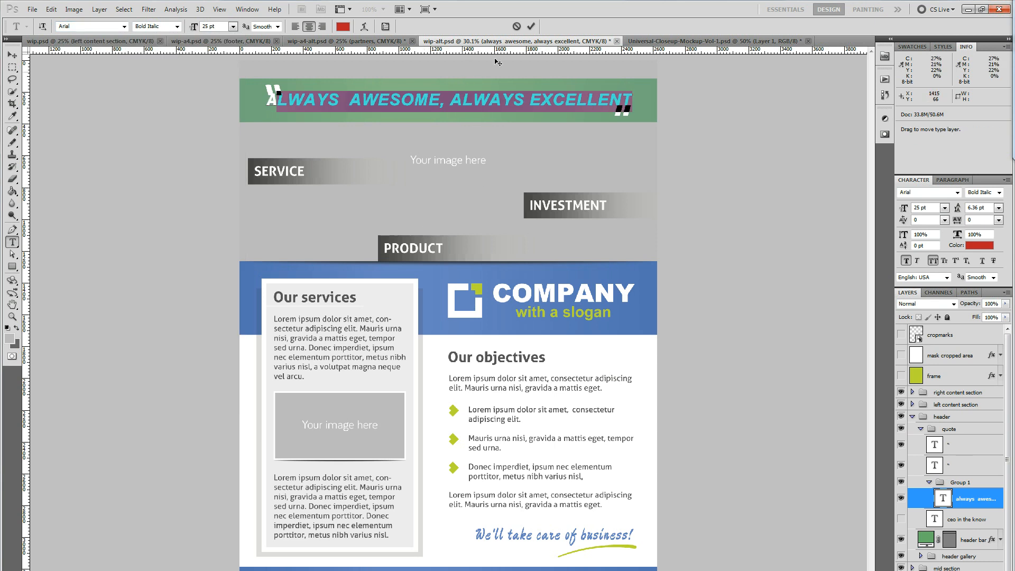
click(531, 26)
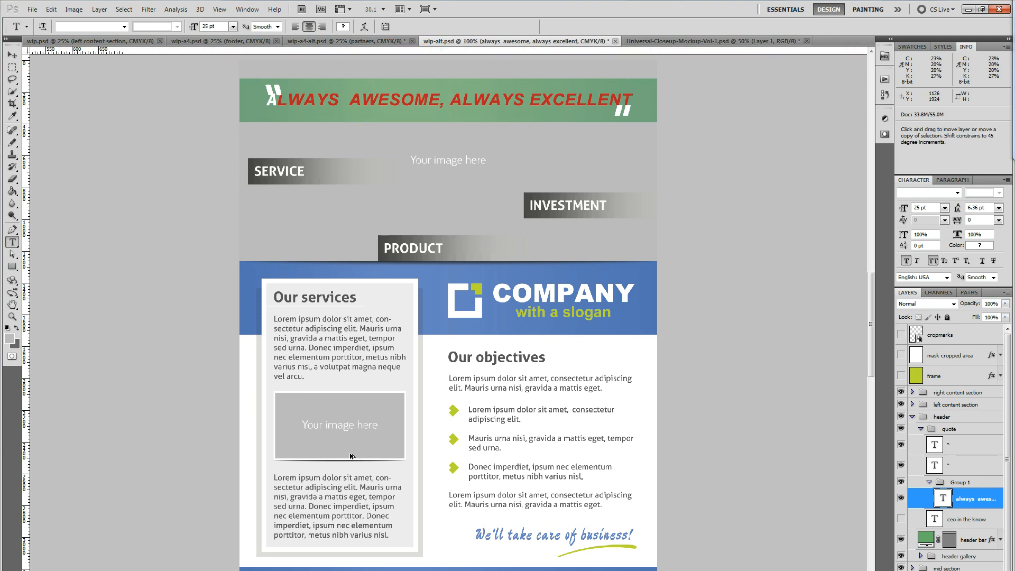
Examine the flyer's content sections and footer at 100% zoom
key(ctrl+1)
drag(323, 454, 379, 198)
drag(395, 340, 403, 164)
drag(432, 390, 439, 131)
drag(488, 406, 526, 517)
mouse_move(453, 243)
mouse_down()
mouse_move(825, 485)
mouse_move(862, 569)
mouse_up()
mouse_move(717, 350)
mouse_down()
mouse_move(701, 536)
mouse_move(625, 516)
mouse_move(551, 472)
mouse_move(439, 561)
mouse_move(390, 335)
mouse_up()
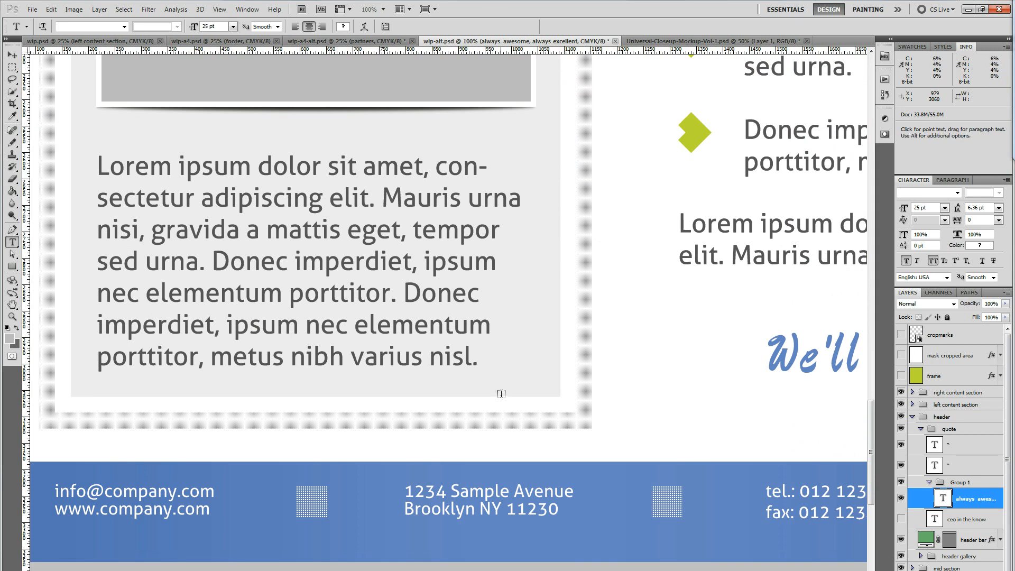
Select the content holder shadow layer behind the services text box, hide it, and show it again
click(12, 55)
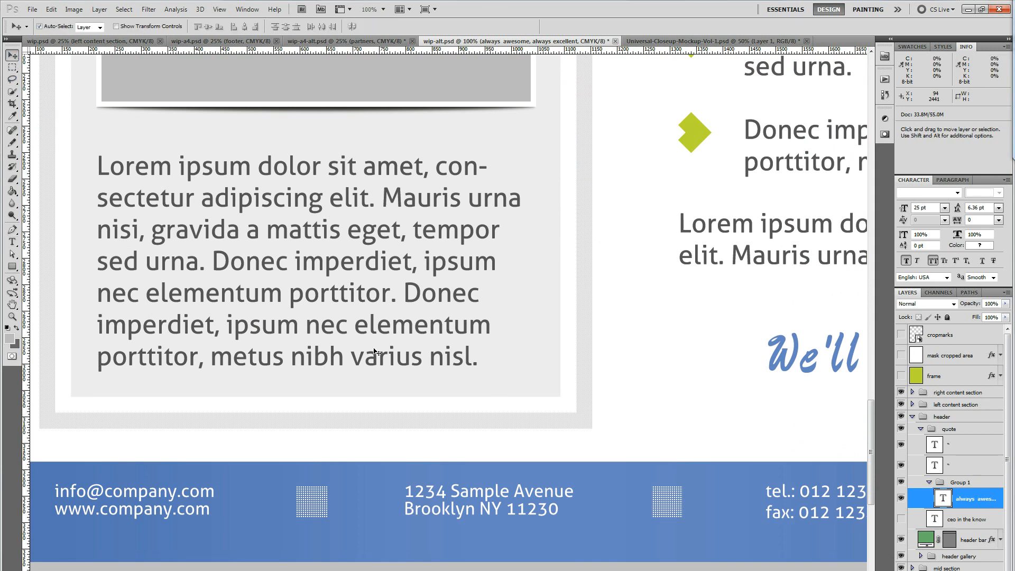
click(584, 418)
scroll(910, 503, down, 5)
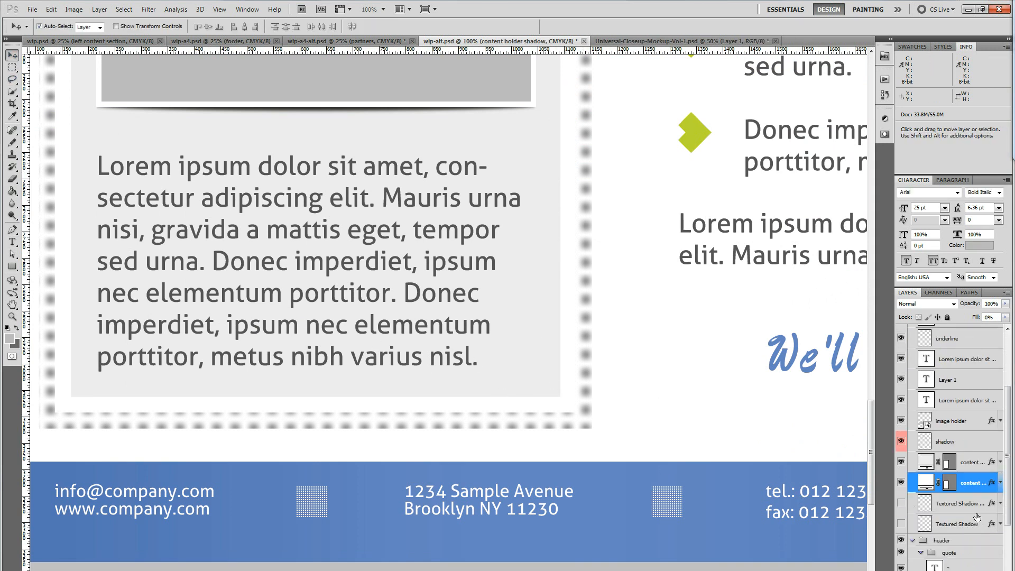
click(902, 483)
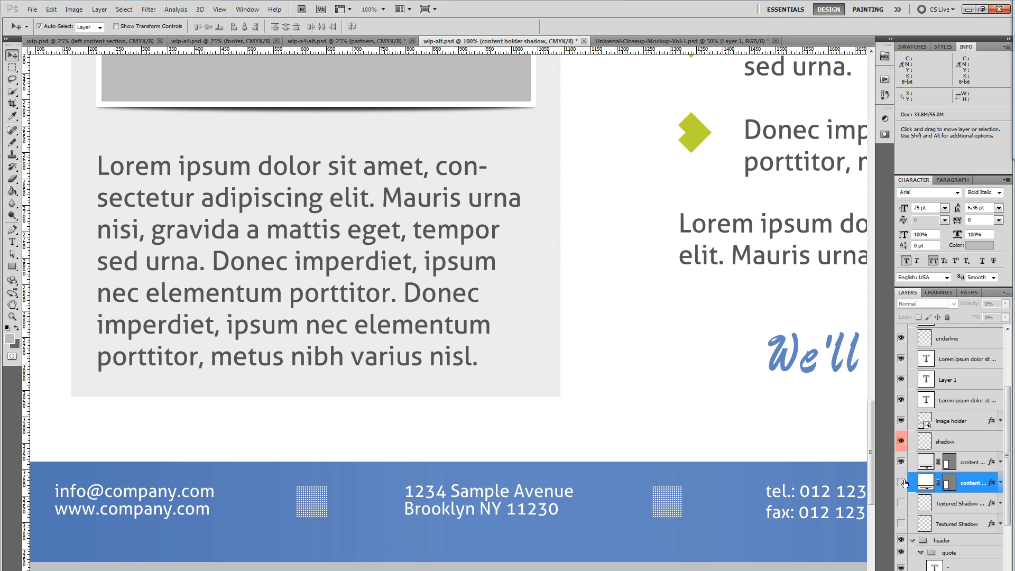
click(902, 483)
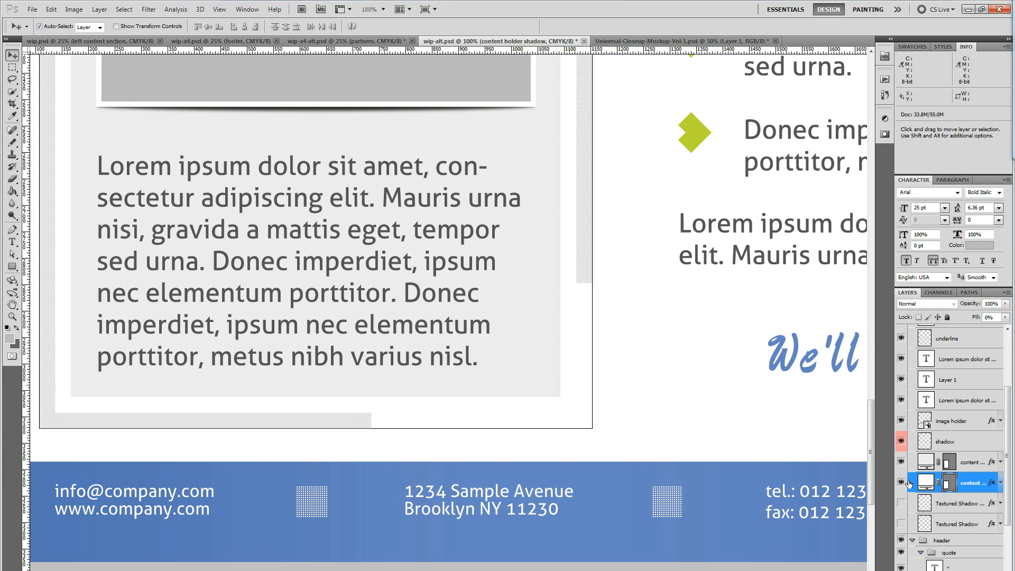
Try a smaller pattern overlay scale in the content holder shadow's layer style, and discard the change
double_click(986, 490)
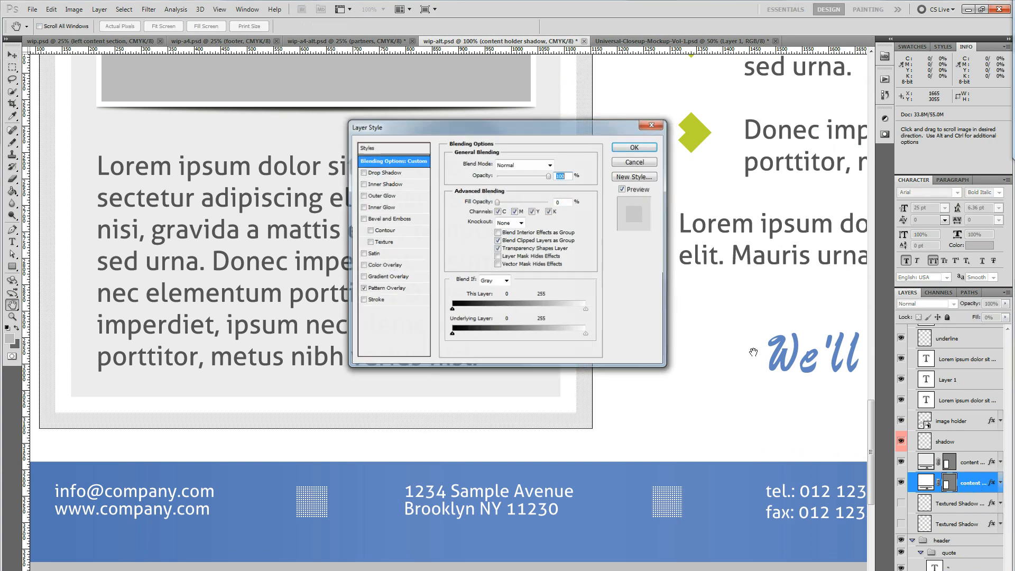
click(384, 289)
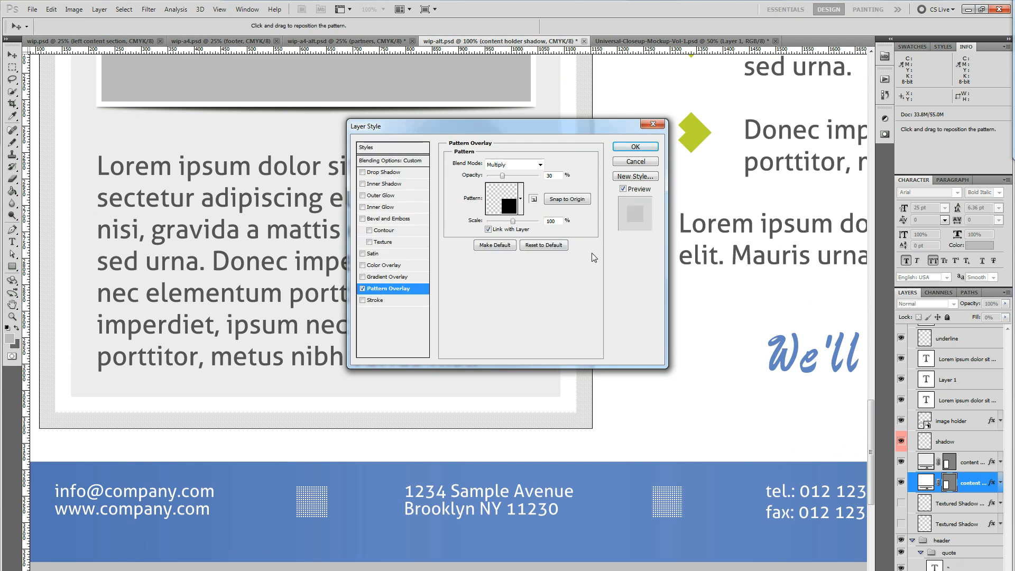
mouse_move(515, 223)
mouse_down()
mouse_move(528, 221)
mouse_move(507, 226)
mouse_up()
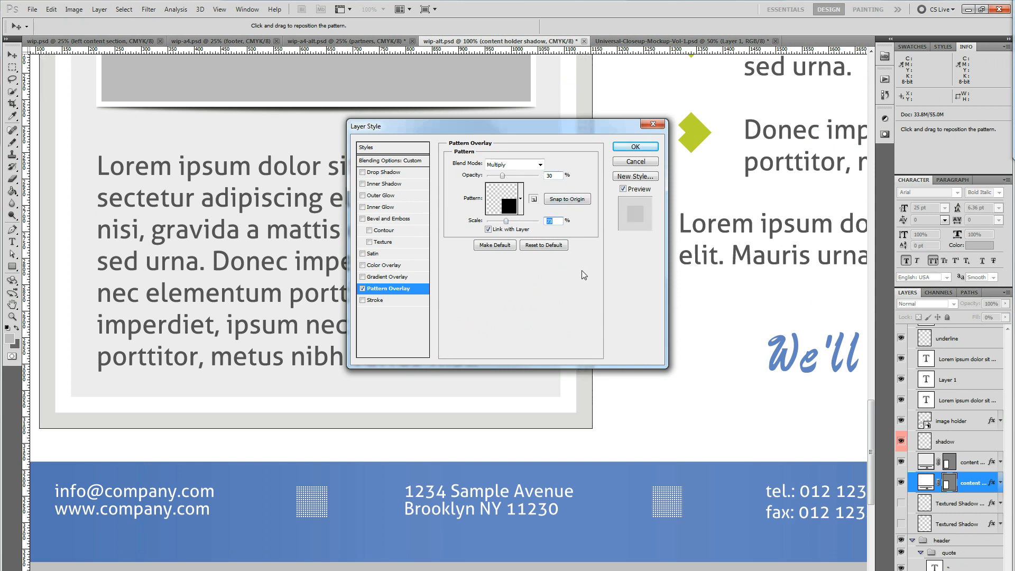
click(637, 162)
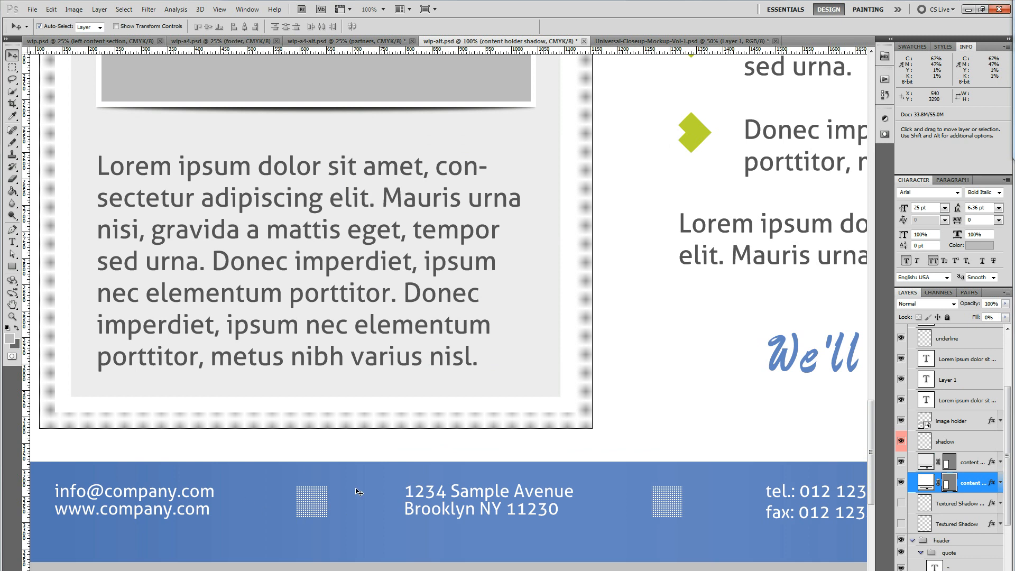
Locate the footer's first separator layer among the contact details, and reselect the content holder shadow layer
click(305, 506)
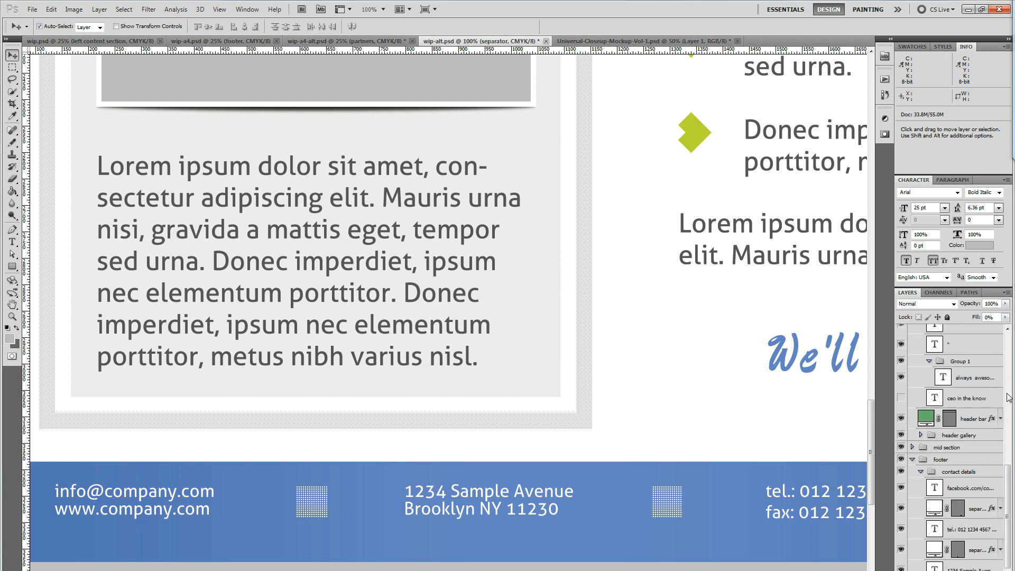
drag(1007, 493, 1007, 525)
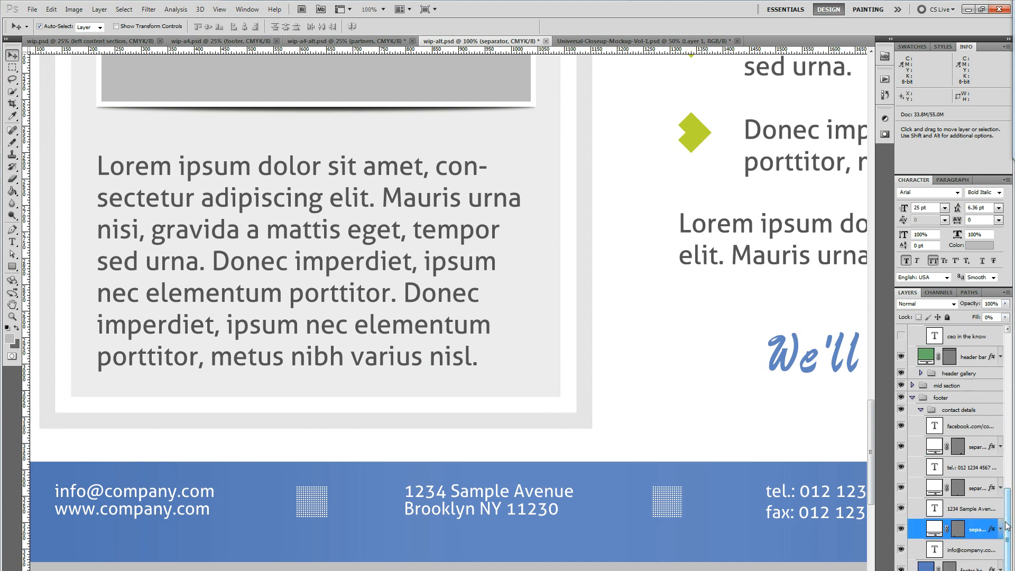
click(581, 322)
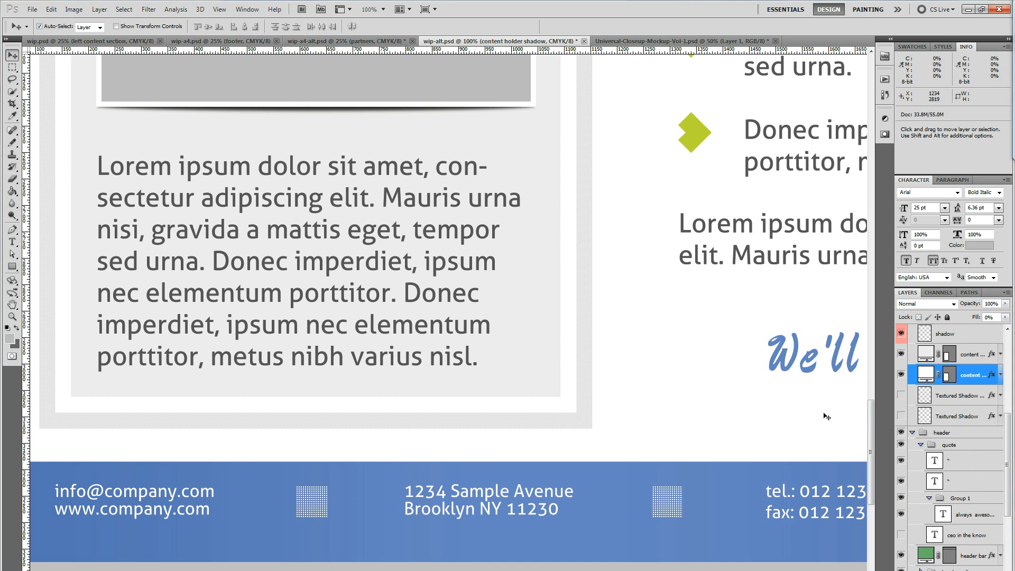
Switch to wip-a4-alt.psd and hide the frame, mask cropped area and cropmarks layers
click(361, 38)
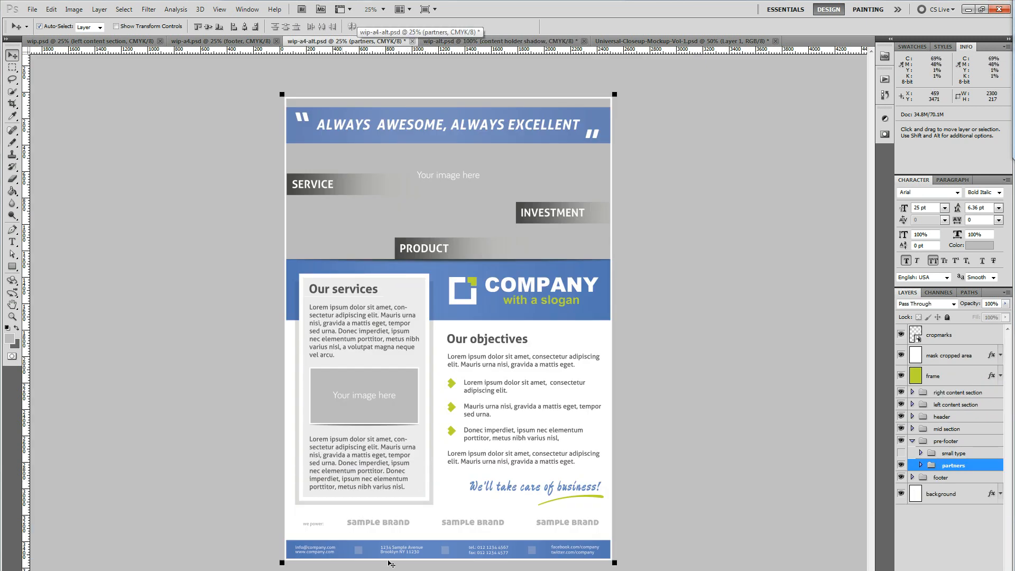
scroll(439, 531, up, 2)
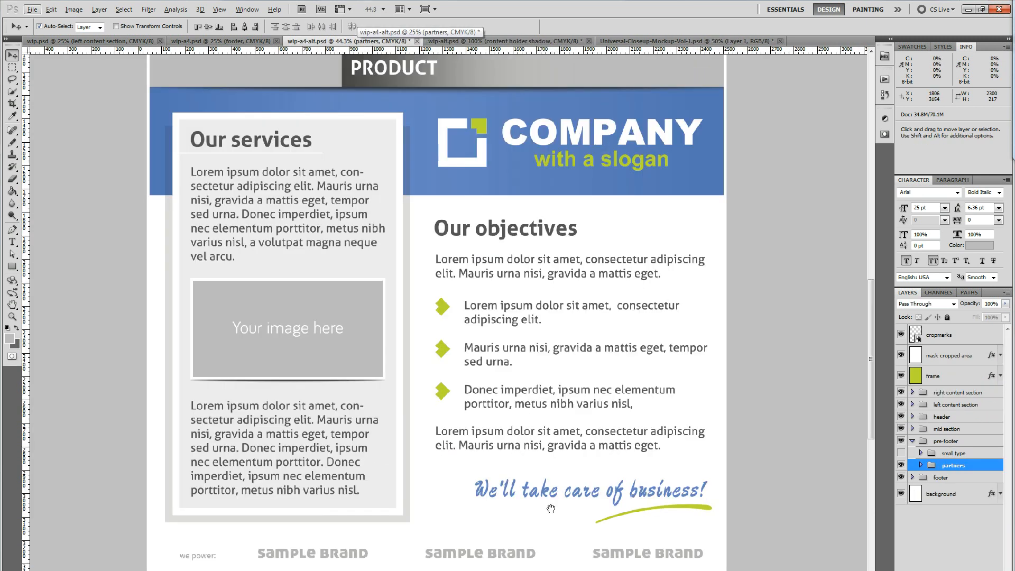
drag(551, 508, 523, 387)
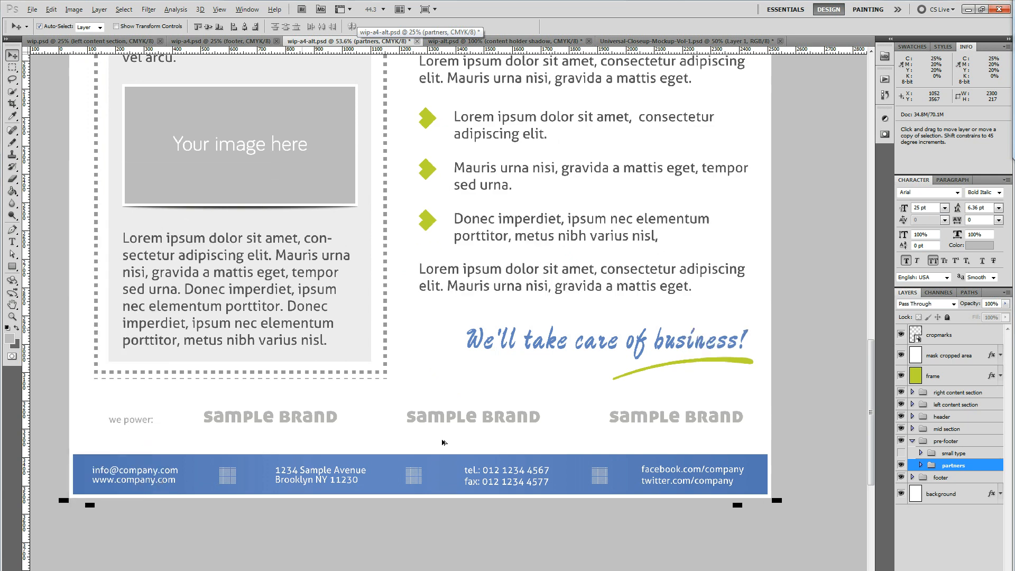
scroll(442, 421, up, 1)
drag(210, 421, 233, 420)
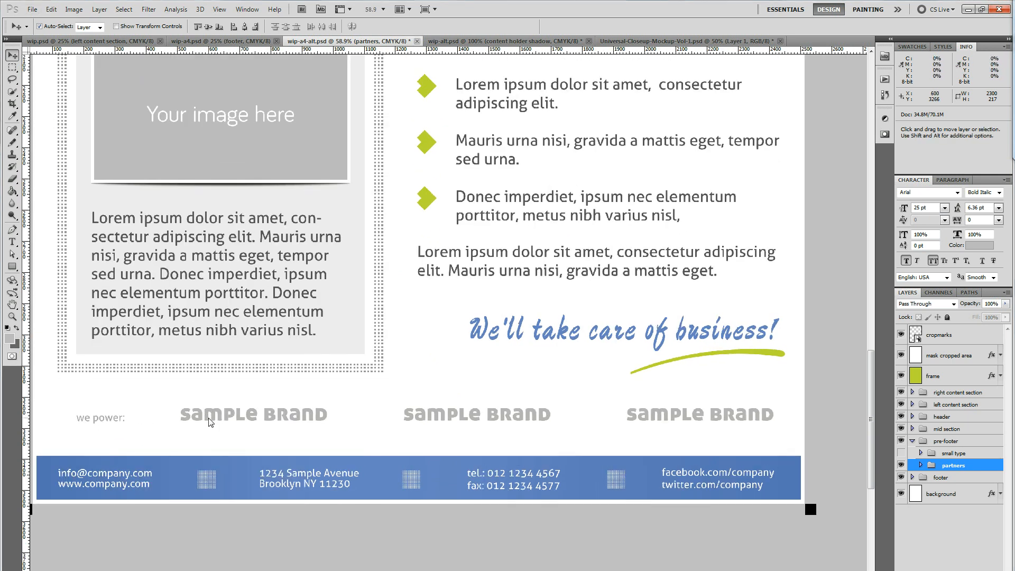
key(Return)
drag(901, 376, 901, 335)
Move the three sample brand texts above the footer out of line, to uneven heights and spacing
drag(281, 414, 295, 401)
key(Return)
click(484, 226)
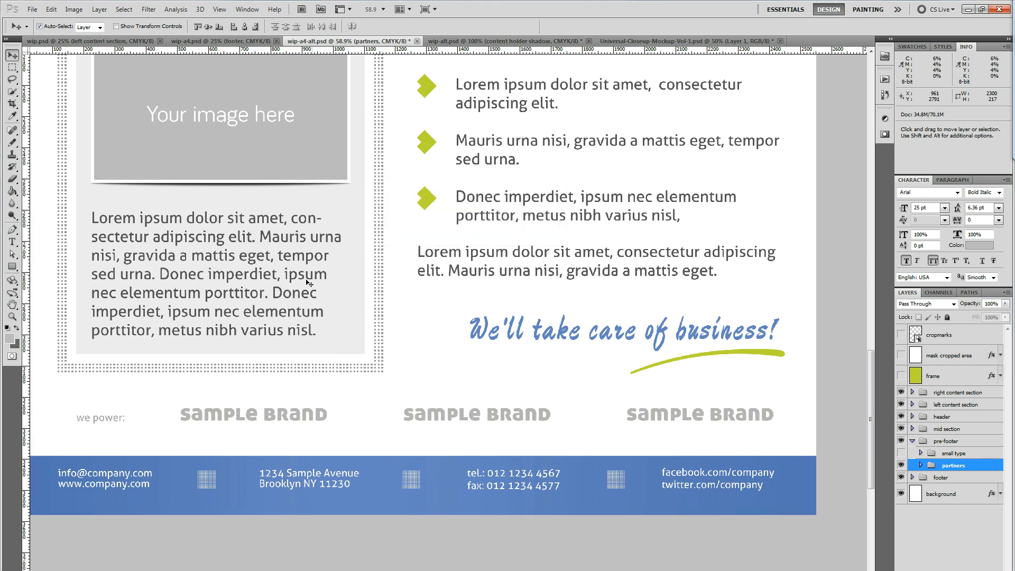
click(272, 417)
drag(272, 418, 335, 393)
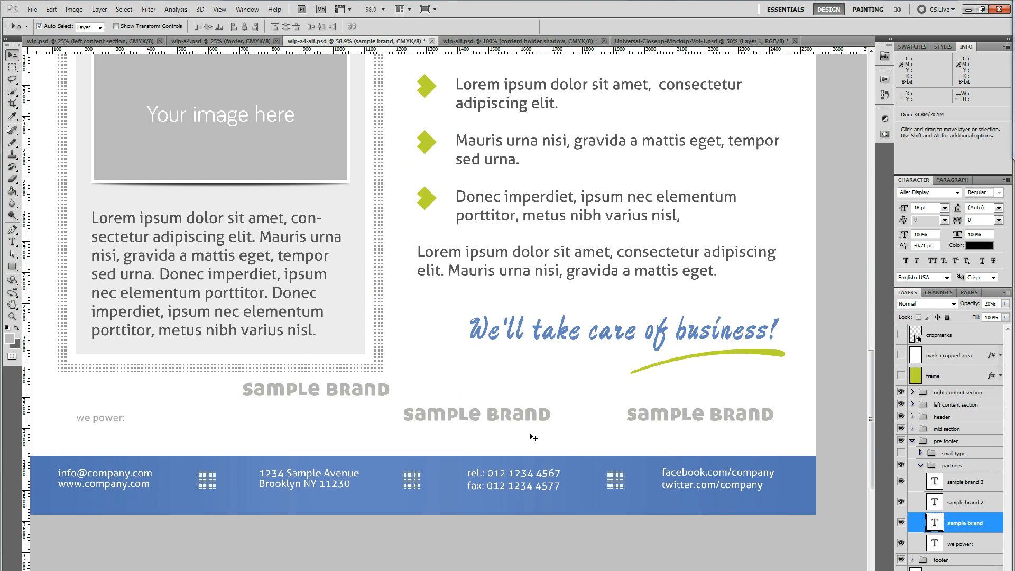
drag(354, 392, 337, 407)
drag(470, 417, 519, 398)
drag(682, 427, 646, 441)
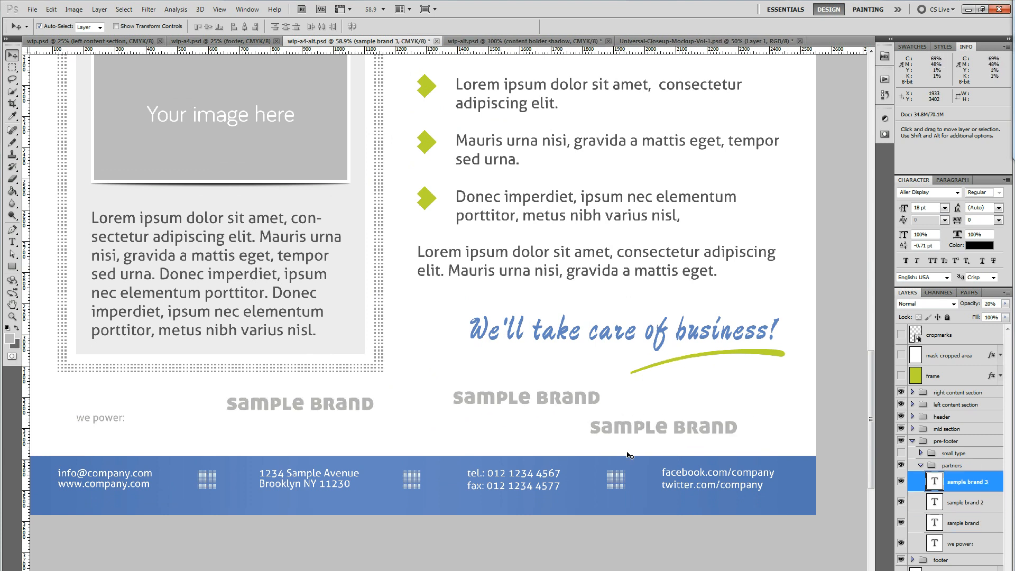
Marquee-select the area around the three sample brands, show the guides, and stretch the selection to the inner right guide and the footer's upper edge
key(m)
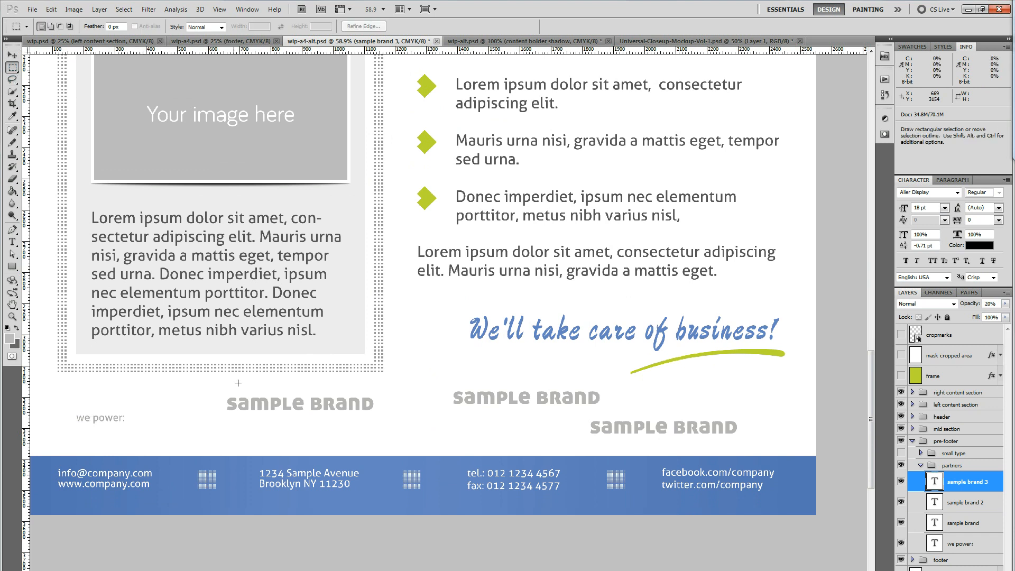
drag(226, 372, 734, 450)
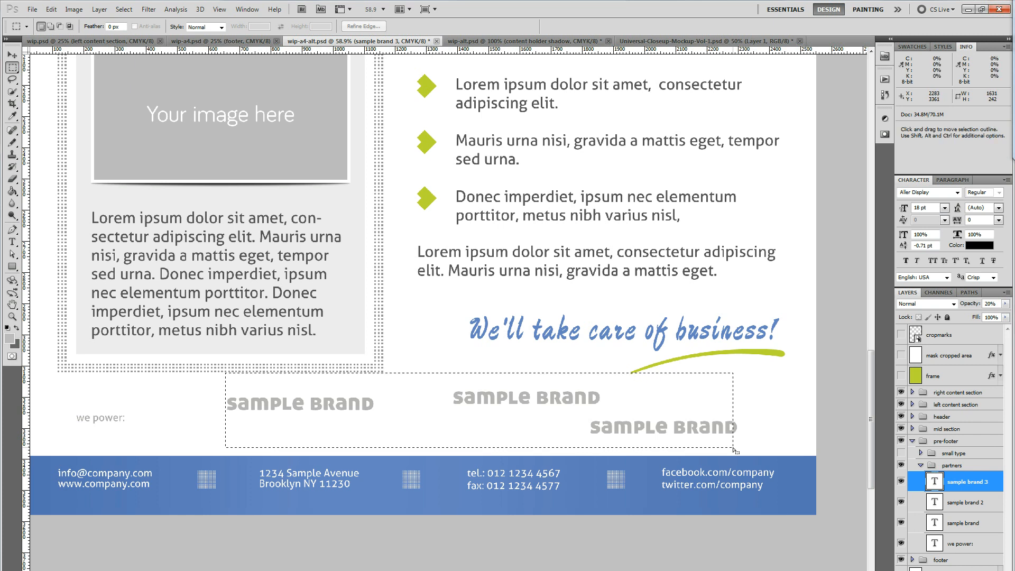
key(ctrl+semicolon)
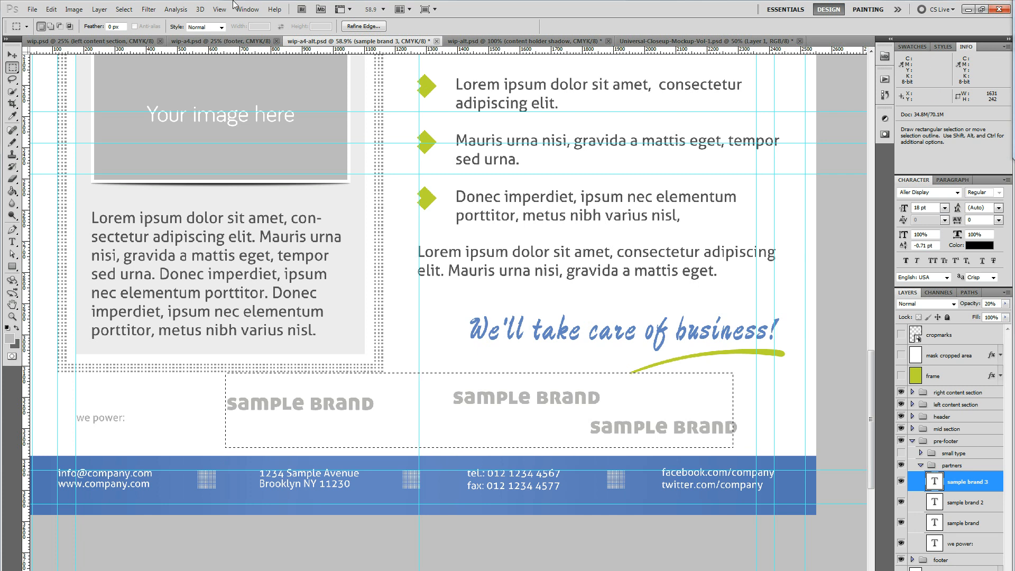
click(125, 9)
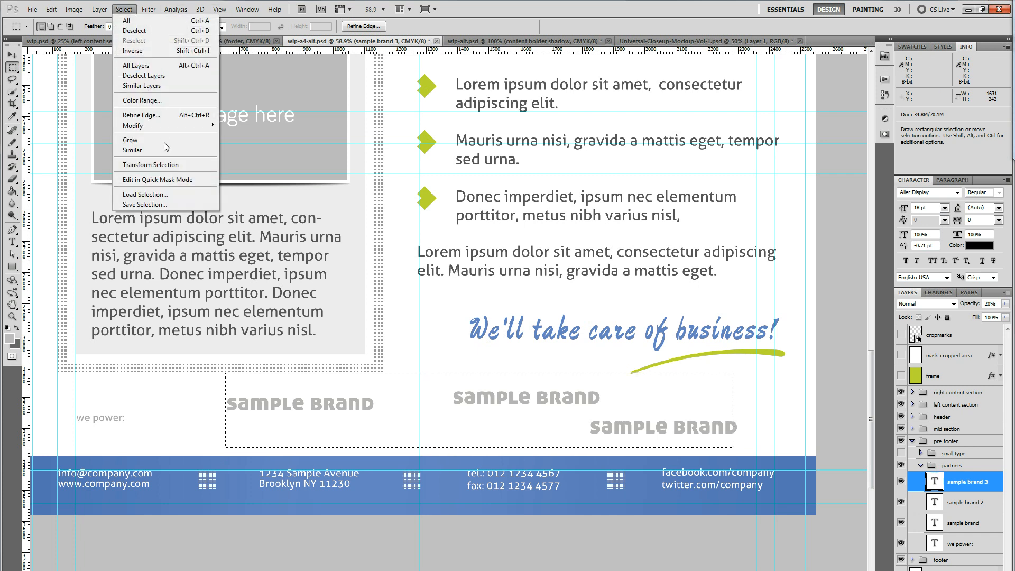
click(153, 164)
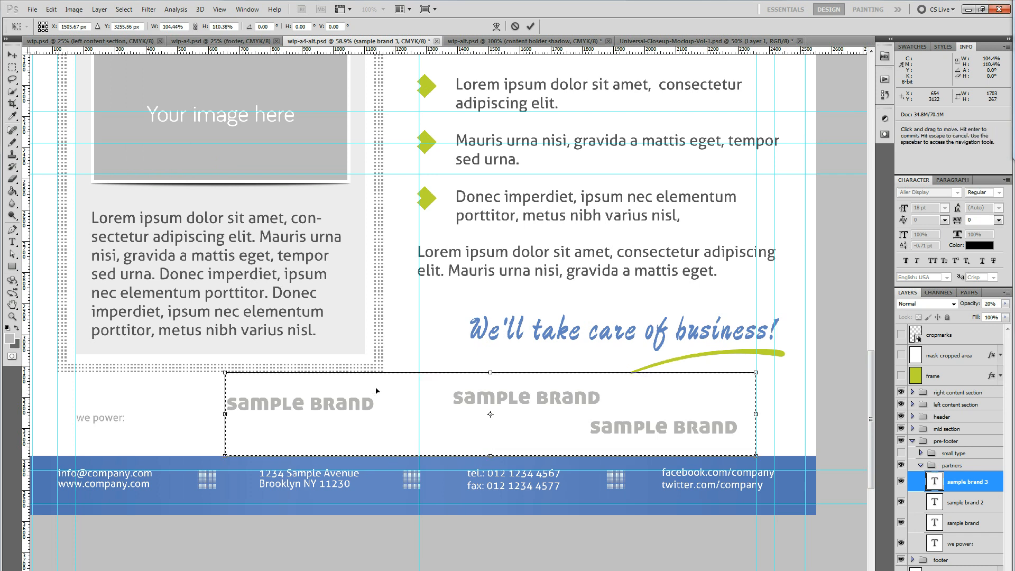
click(530, 26)
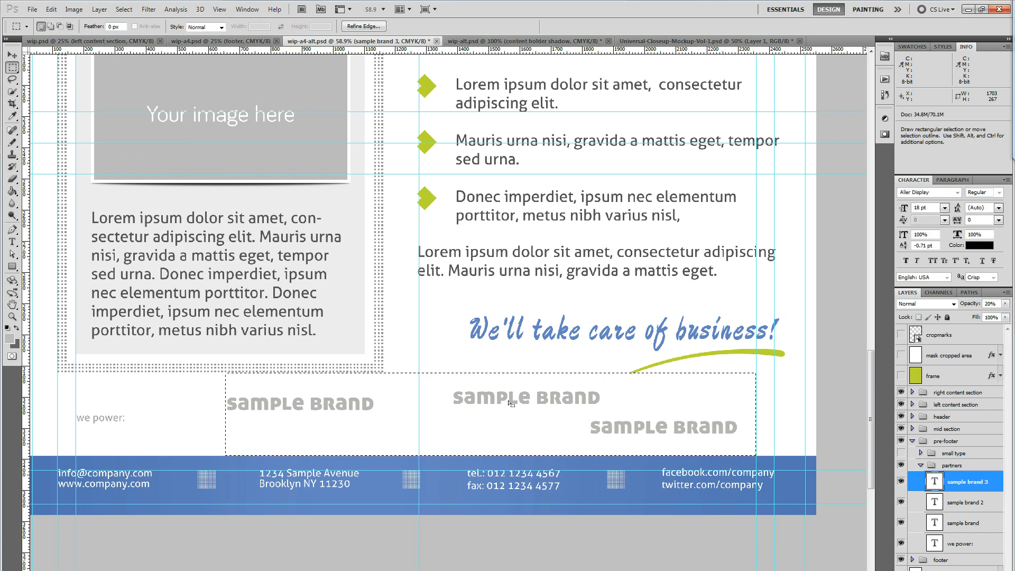
Align the three sample brand layers to the selection's vertical centre, distribute them evenly by horizontal centres, deselect, and fit the flyer on screen
shift+click(981, 531)
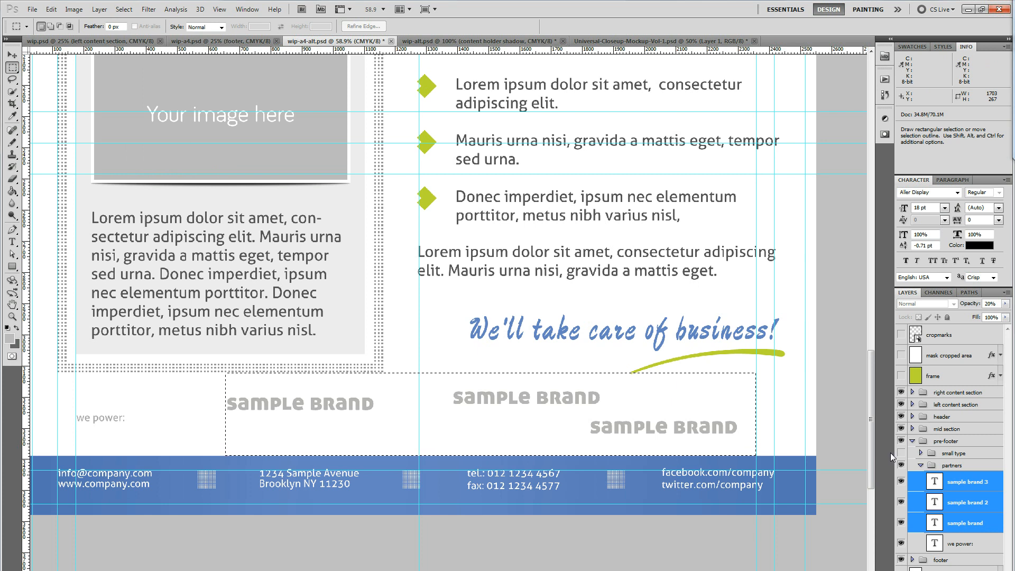
click(12, 55)
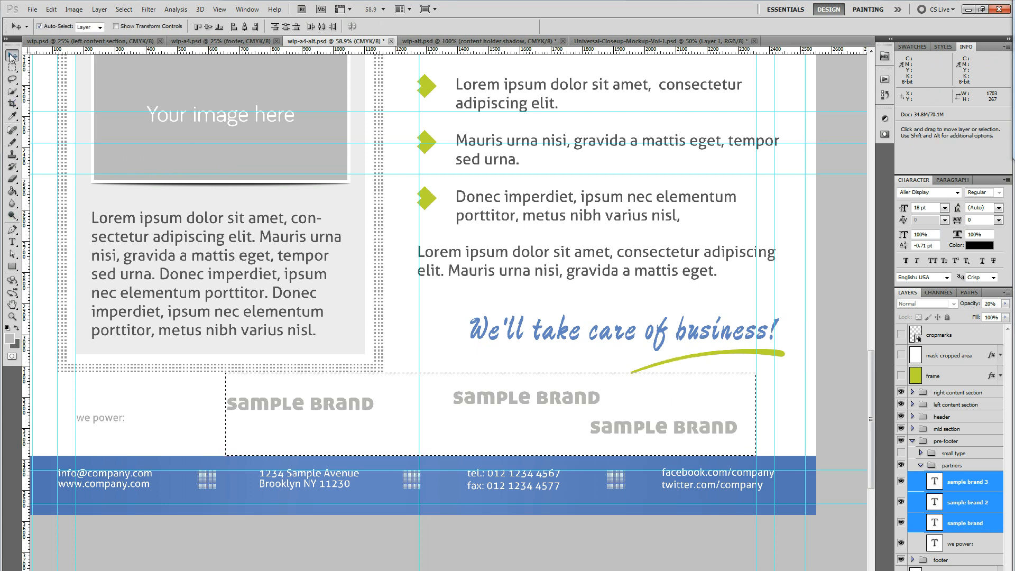
click(209, 27)
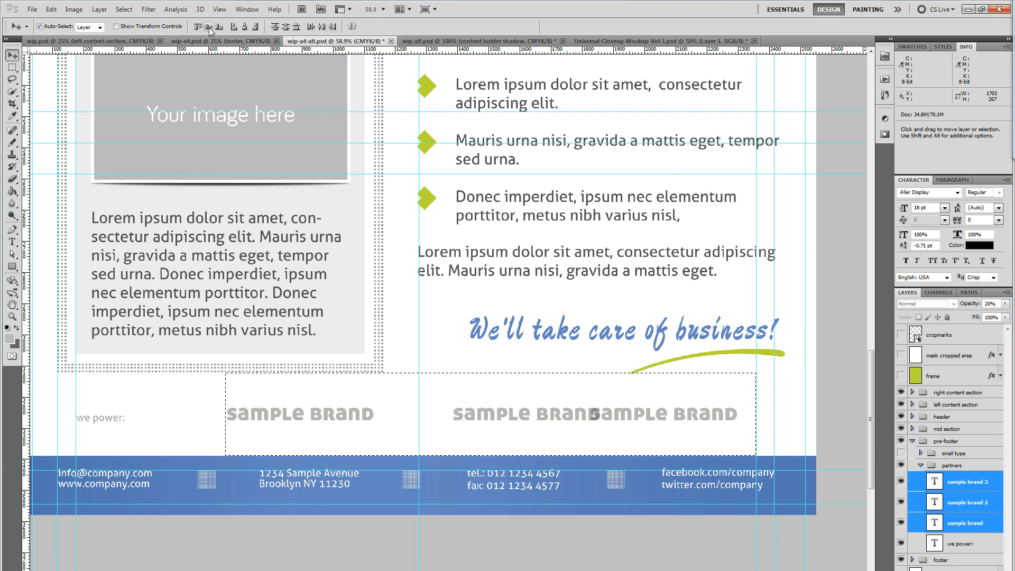
click(322, 27)
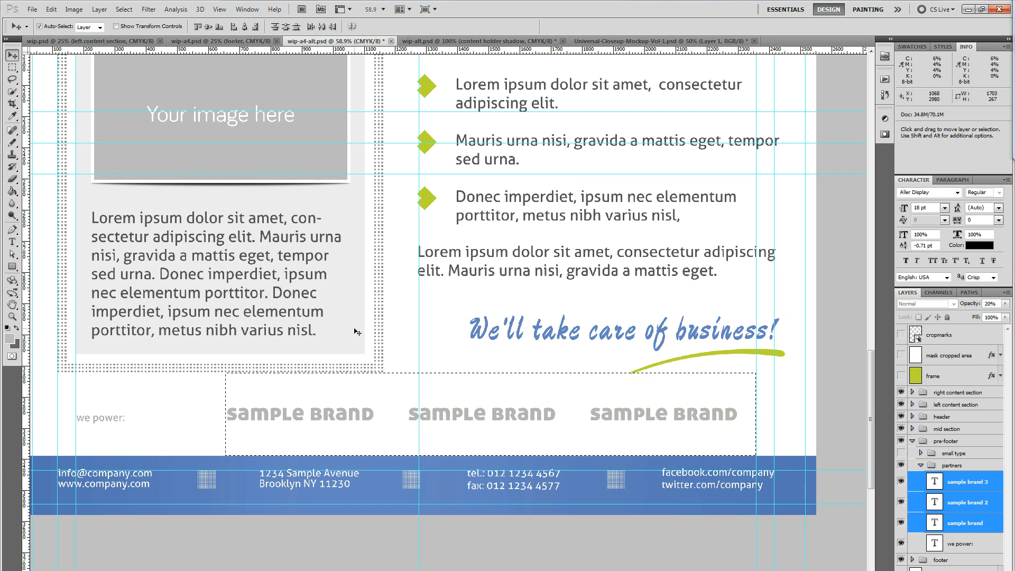
key(ctrl+d)
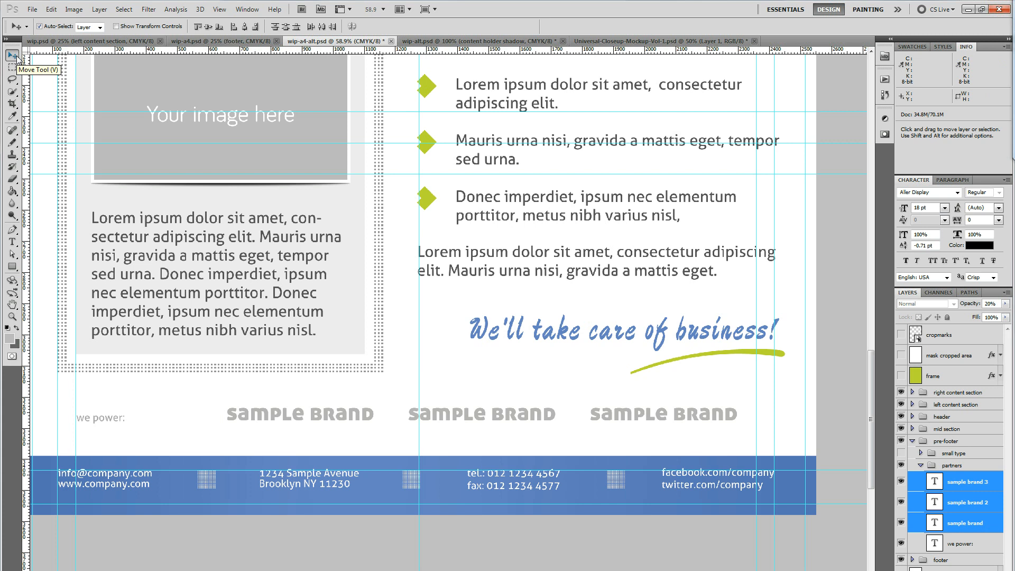
key(ctrl+1)
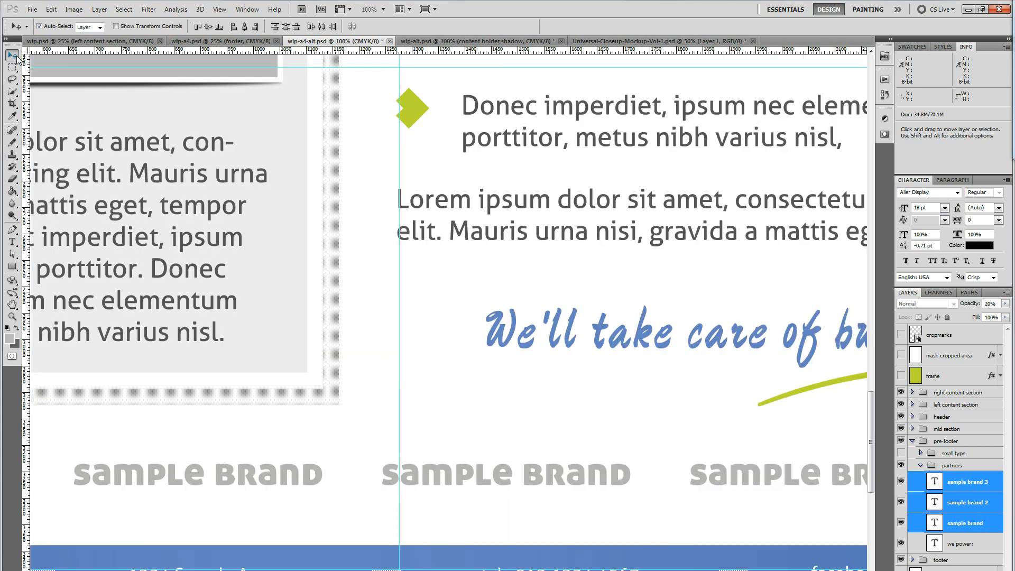
key(ctrl+0)
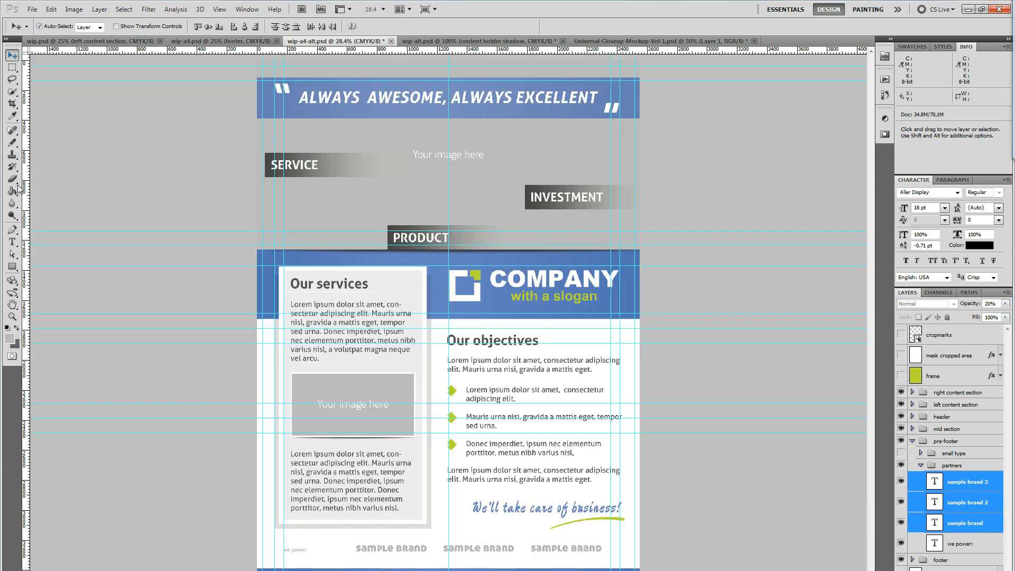